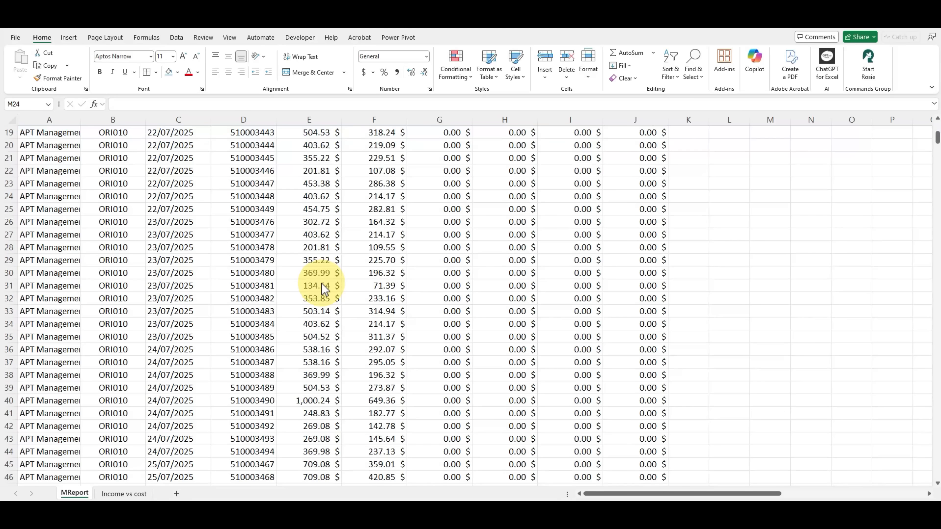
Look through the invoice rows of the MReport sheet and compare them with the Income vs cost sheet
scroll(322, 283, up, 20)
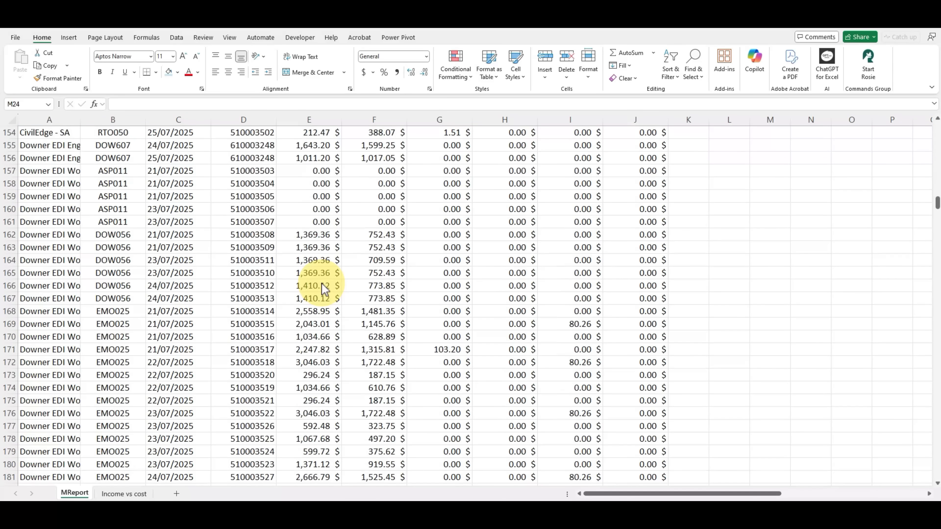
scroll(321, 283, down, 15)
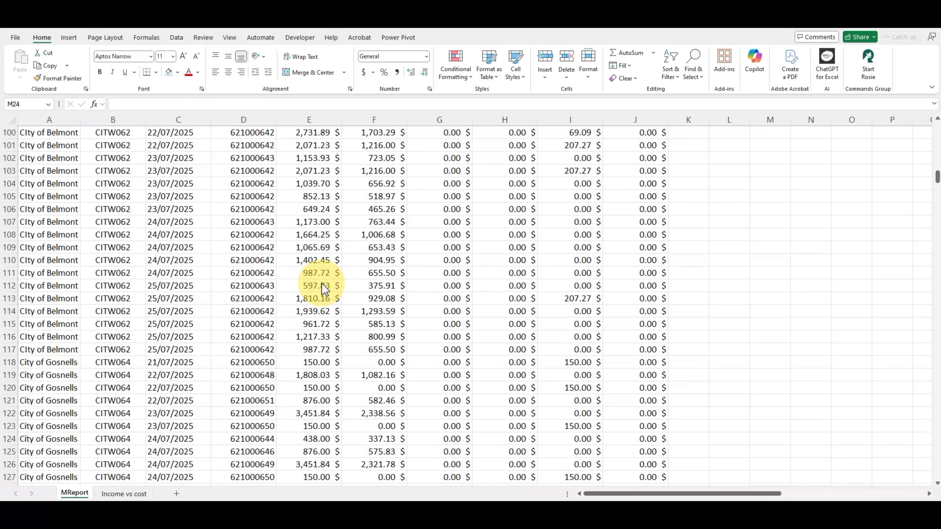
scroll(321, 283, up, 6)
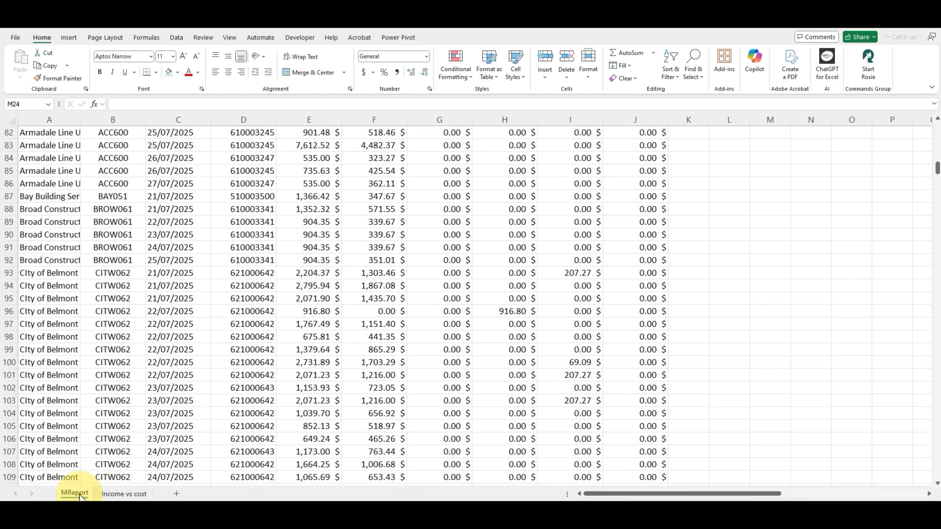
click(117, 495)
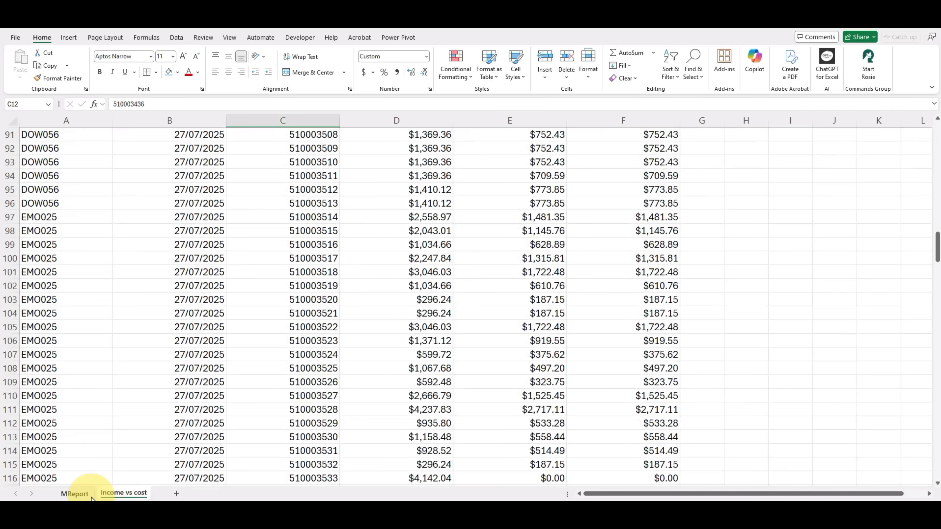
click(75, 493)
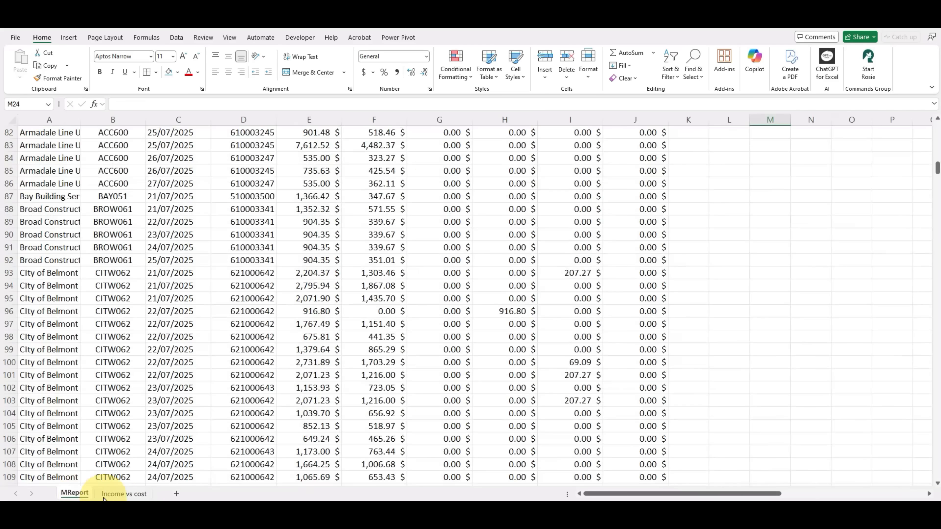
click(117, 494)
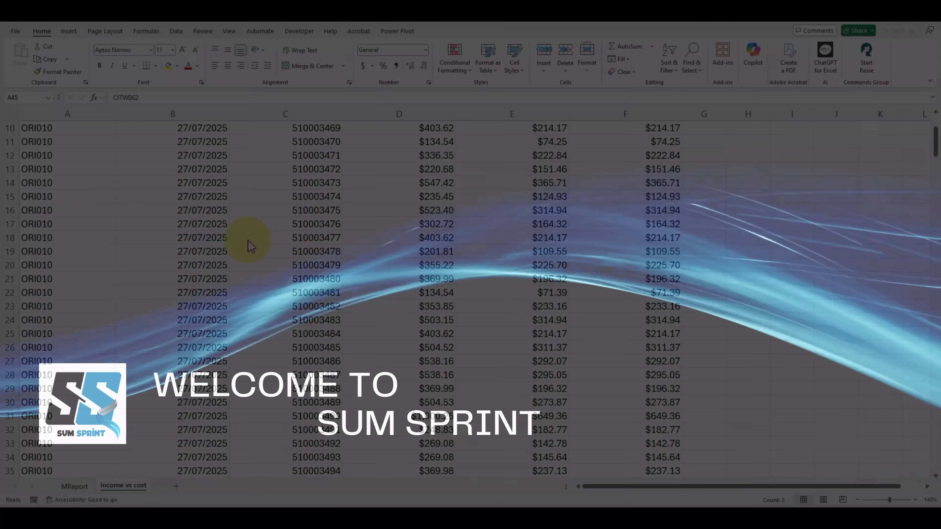
Compare the column headings of MReport and Income vs cost, and examine the repeated company codes and their income values
scroll(248, 240, up, 3)
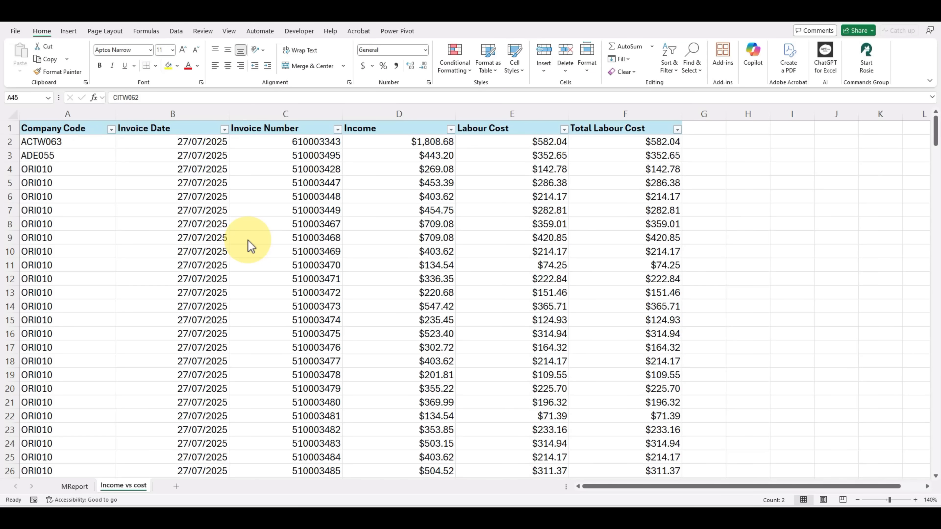
click(73, 486)
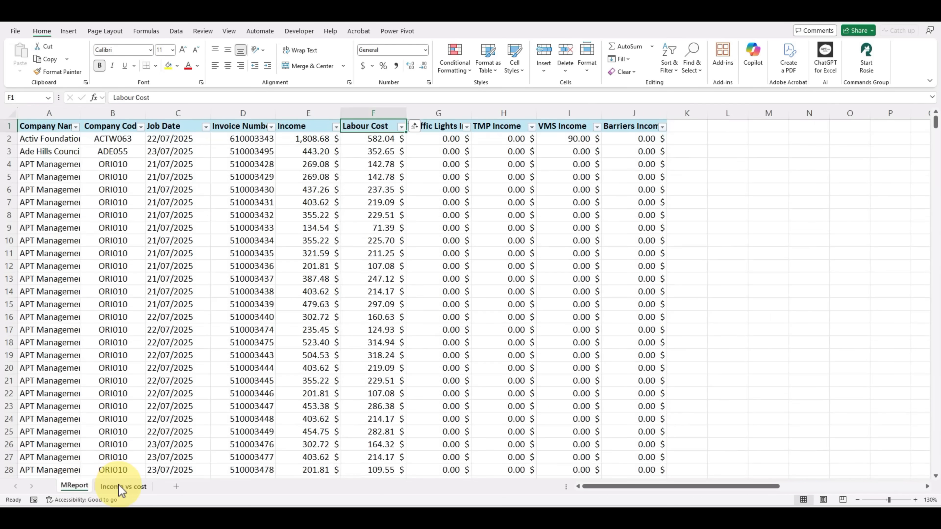
click(122, 486)
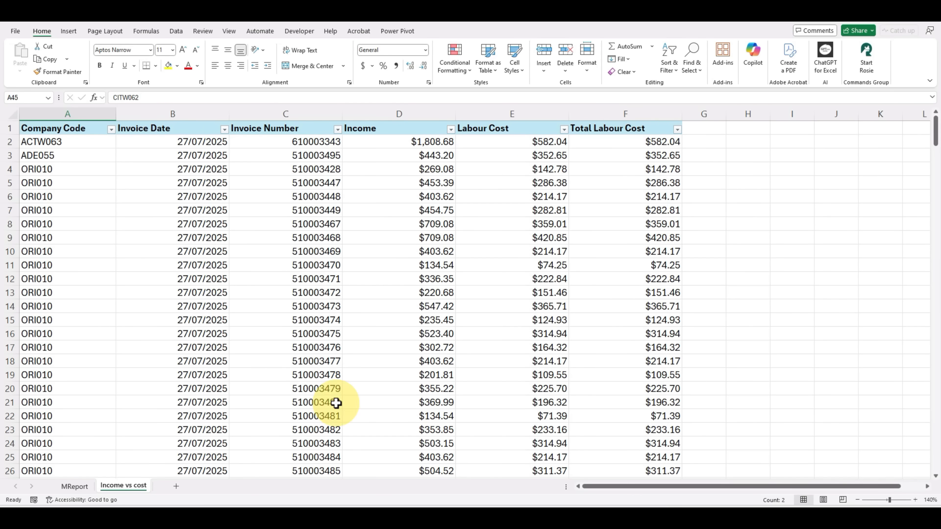
click(74, 486)
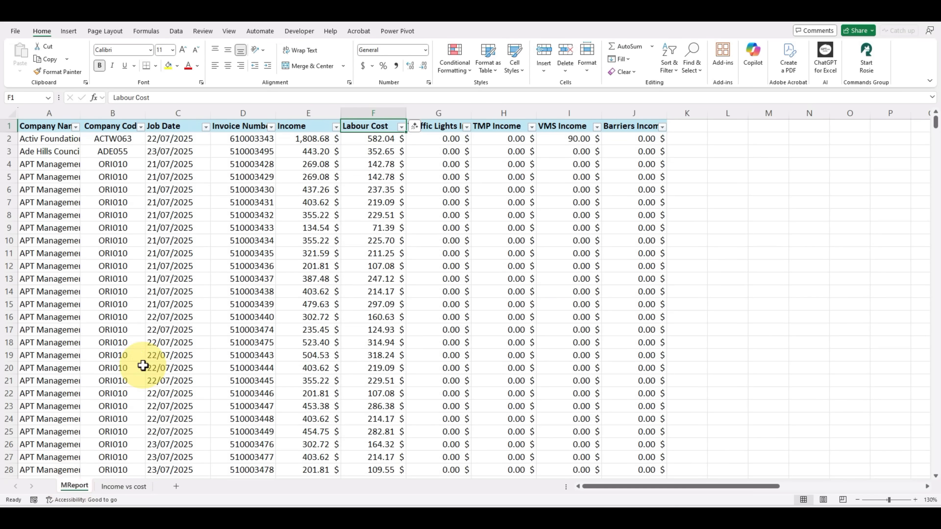
click(915, 500)
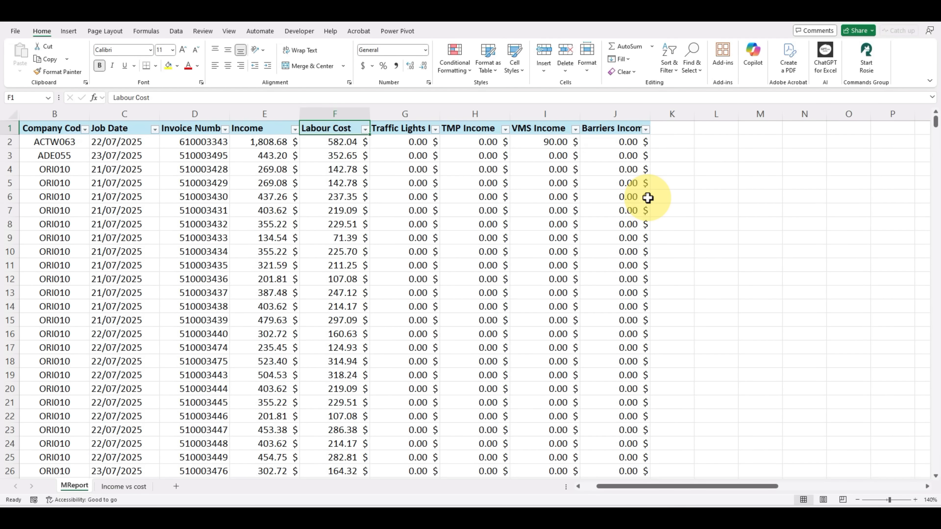
click(113, 487)
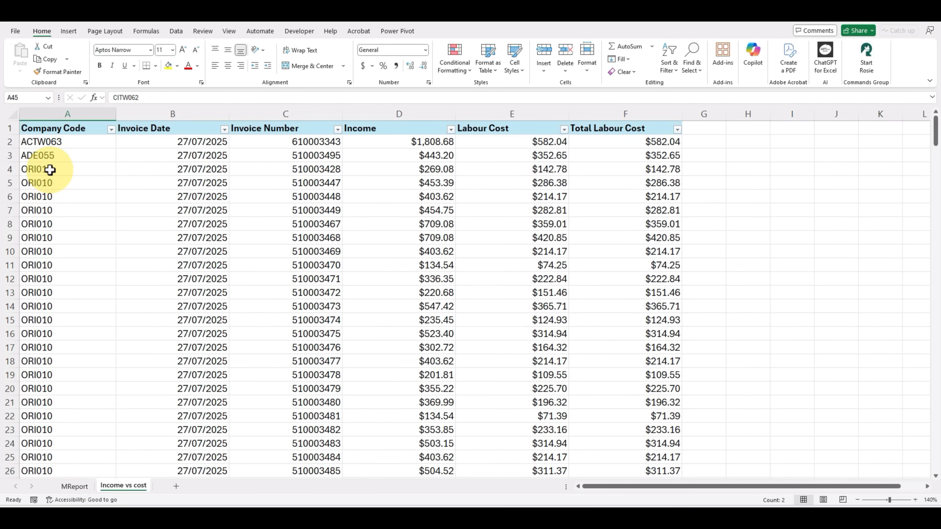
drag(52, 169, 47, 362)
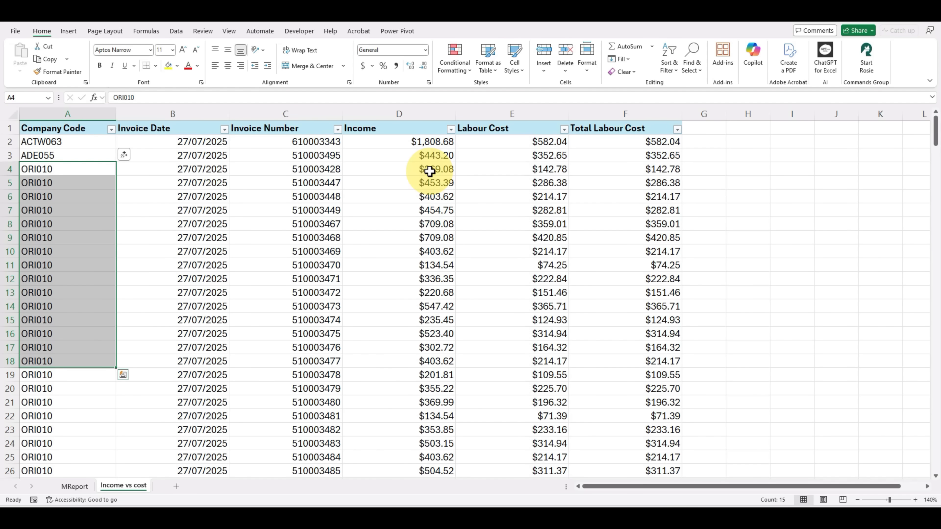
drag(430, 171, 441, 393)
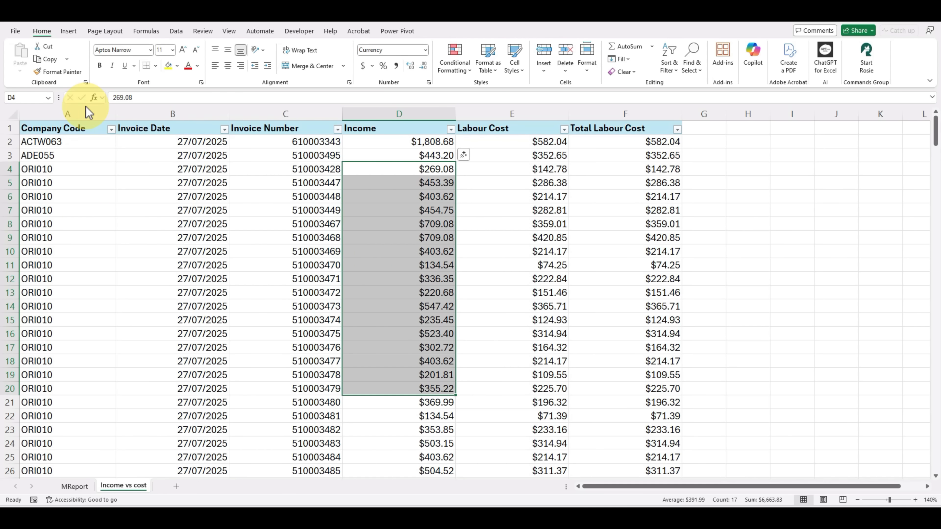
Create a PivotTable from Income vs cost columns A:F on a new worksheet, with Company Code as rows and Income as summed values
drag(88, 114, 605, 193)
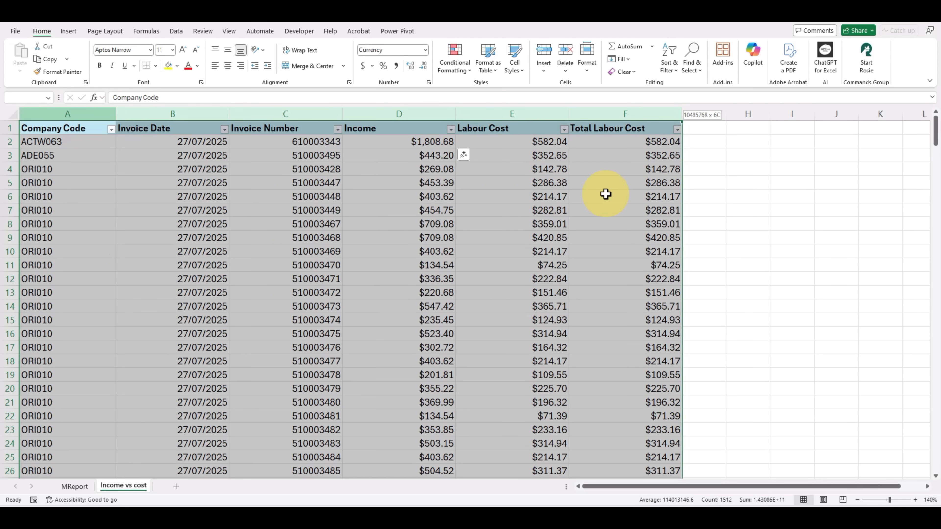
click(69, 32)
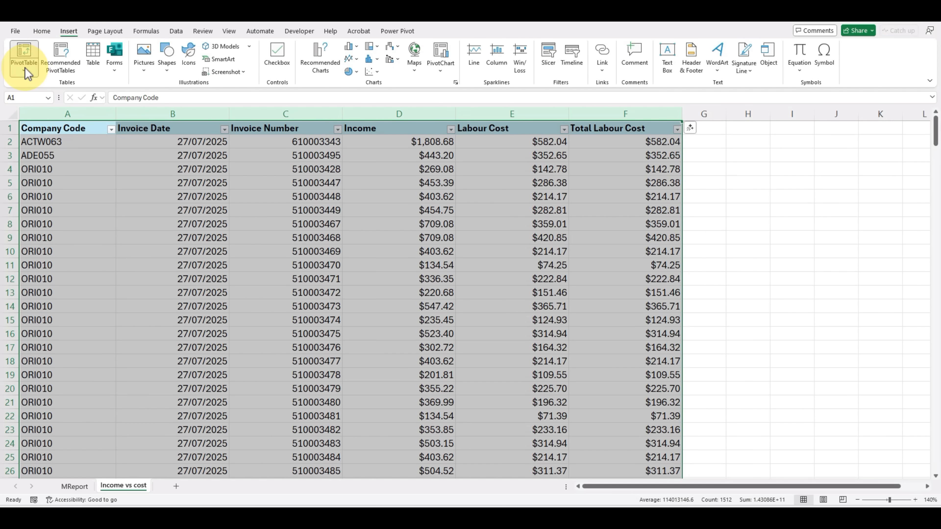
click(25, 67)
click(61, 92)
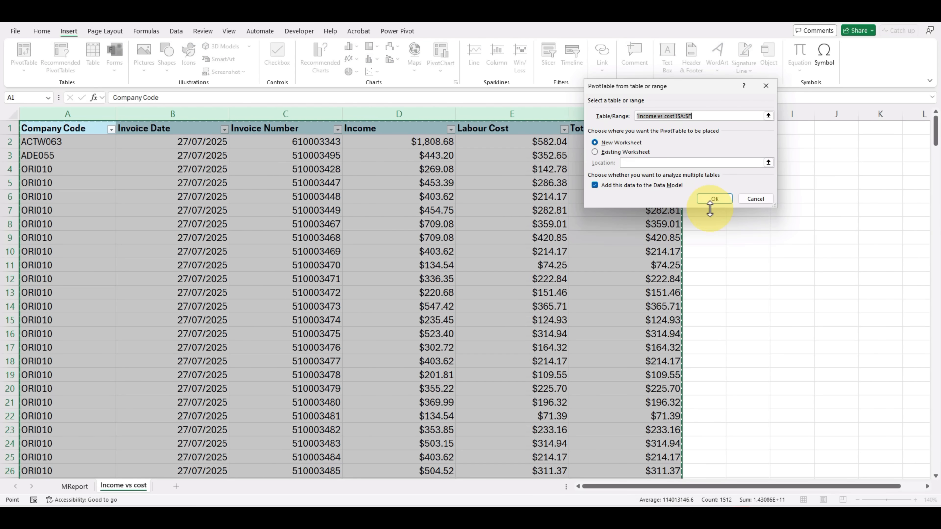
click(714, 199)
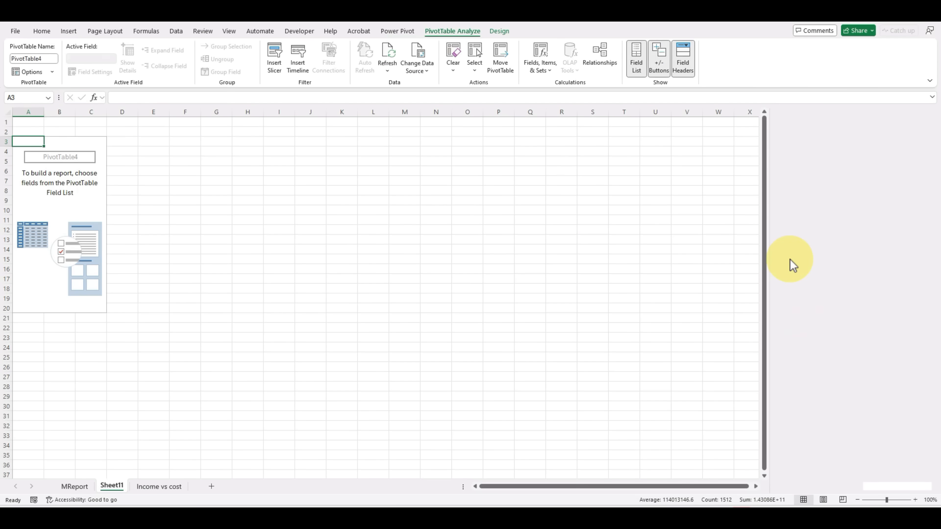
drag(821, 200, 823, 429)
drag(810, 236, 896, 429)
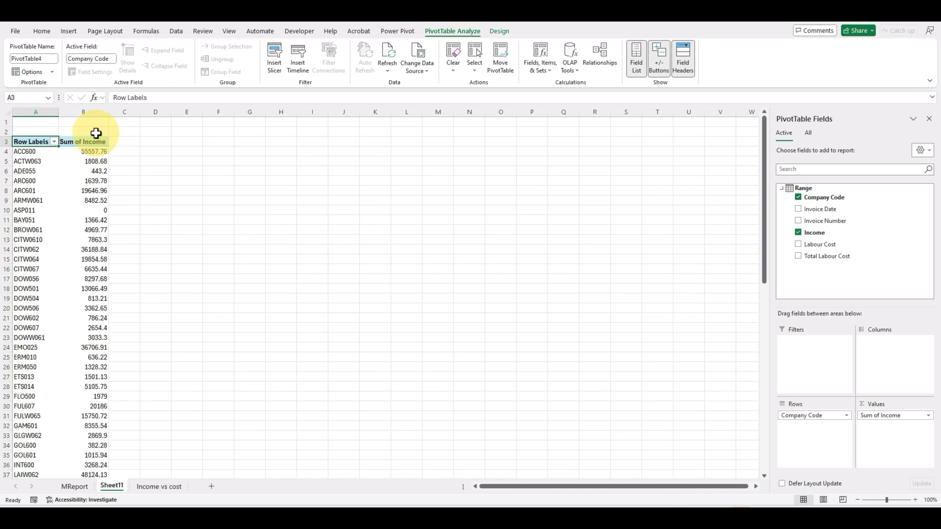
Format the Sum of Income column B with the comma number style and no decimal places
click(91, 111)
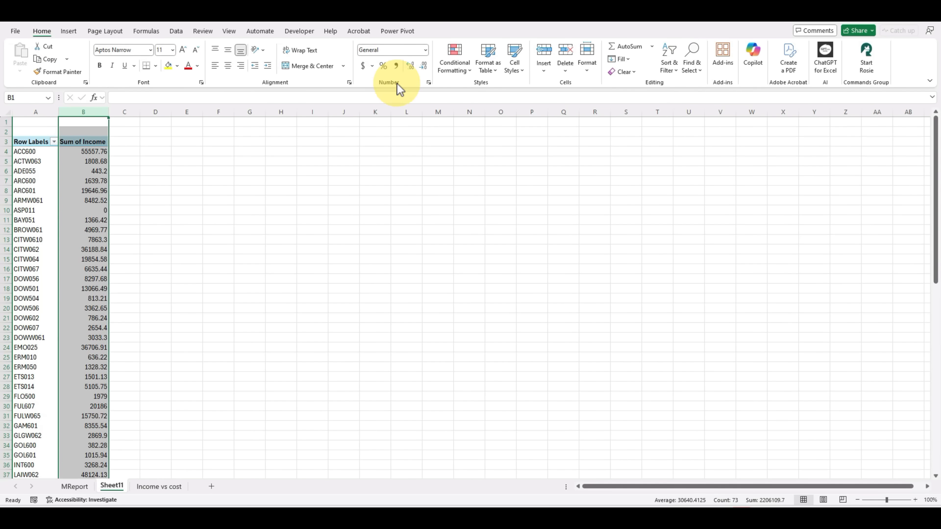
click(397, 66)
click(422, 66)
click(423, 67)
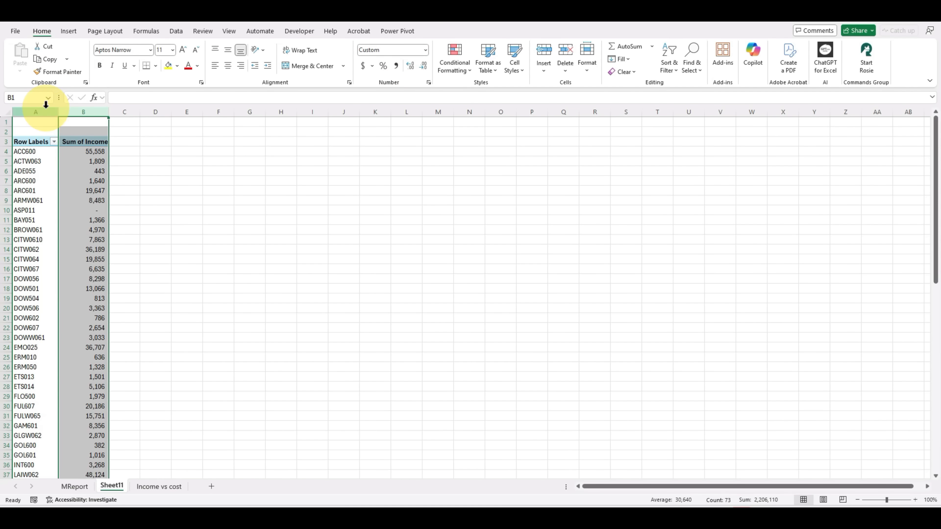
Enter the title "Incomevs cost" in cell A1 above the PivotTable
click(44, 122)
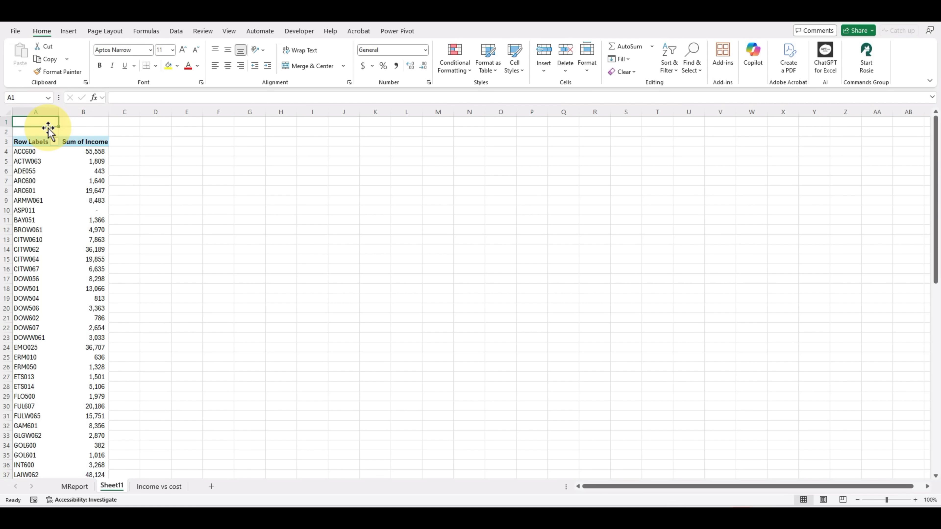
text(Incoevs cost)
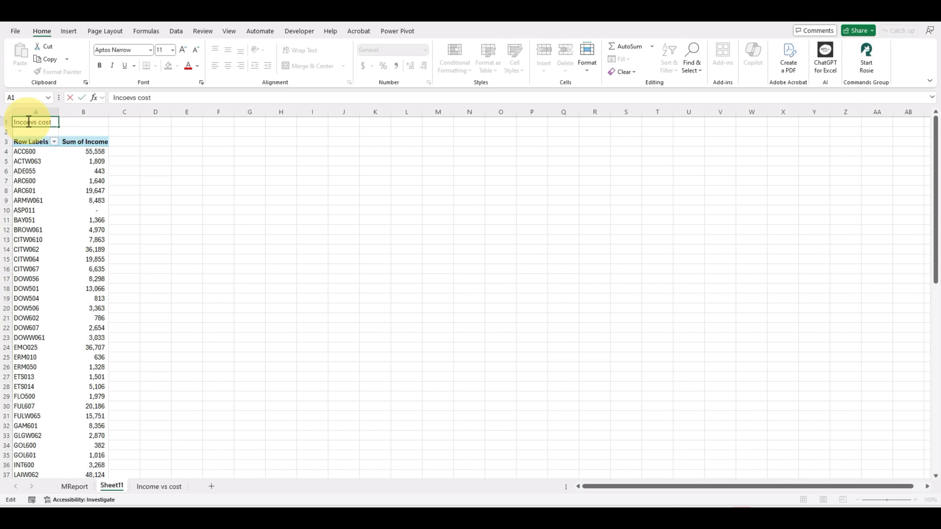
click(27, 121)
text(m)
click(231, 242)
Format the A1 title with yellow fill, bold and font size 16, and correct its text to "Income vs cost"
click(37, 122)
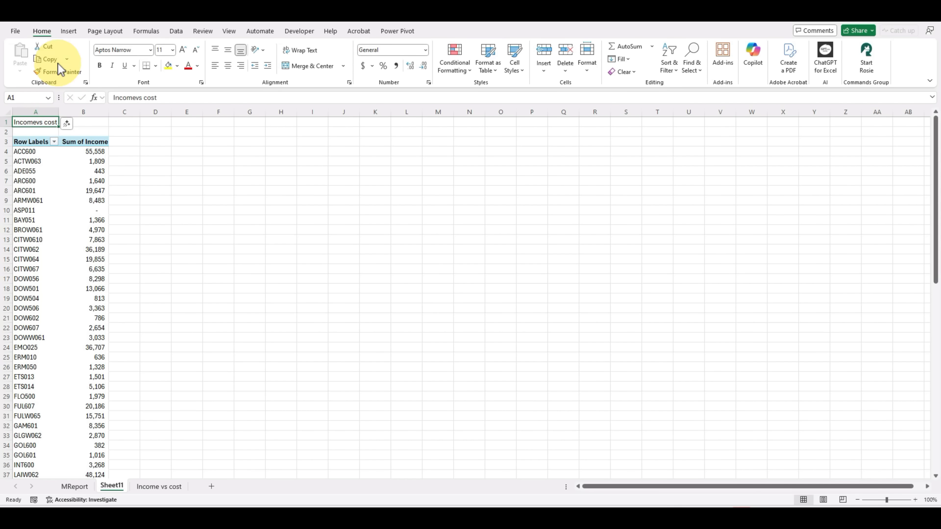
click(168, 66)
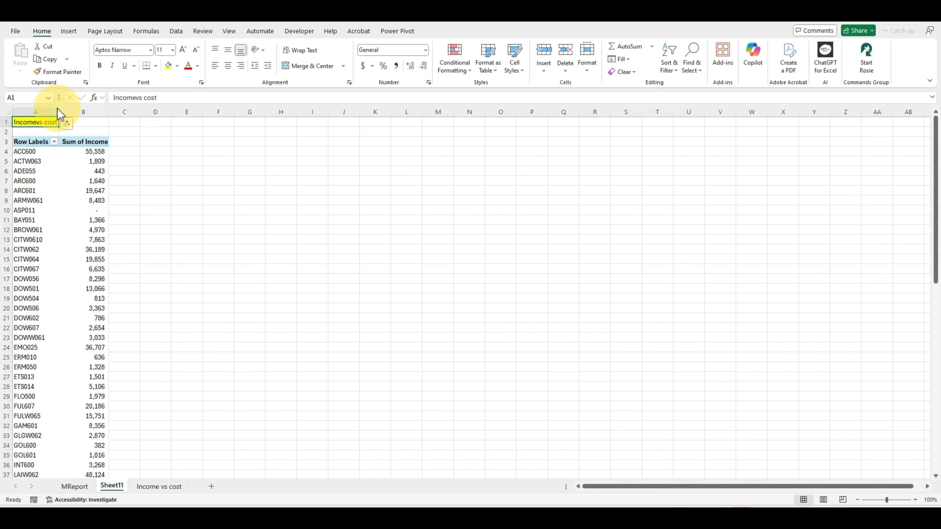
click(99, 66)
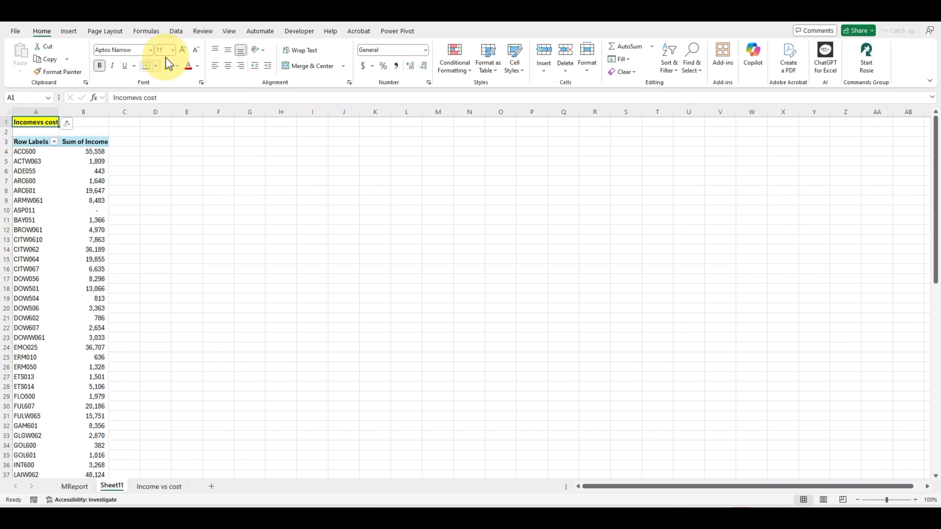
click(173, 50)
click(164, 138)
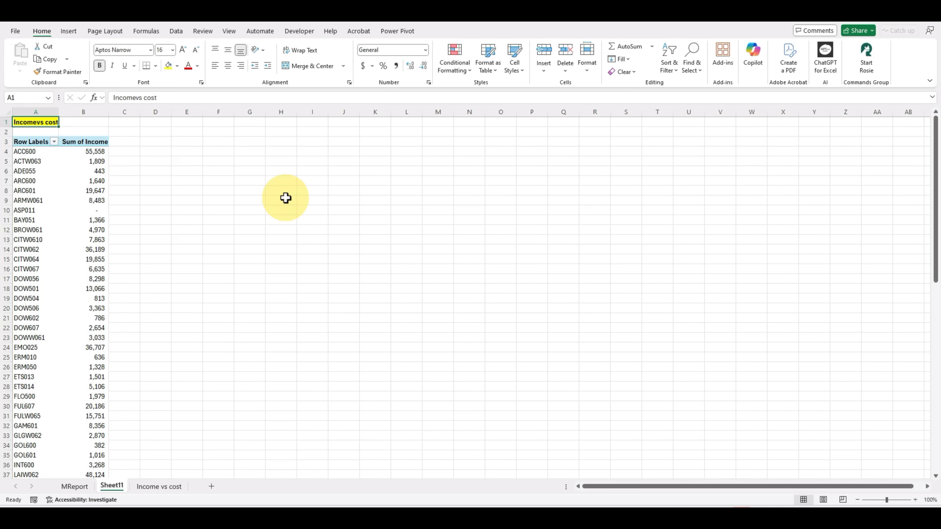
double_click(49, 124)
click(394, 274)
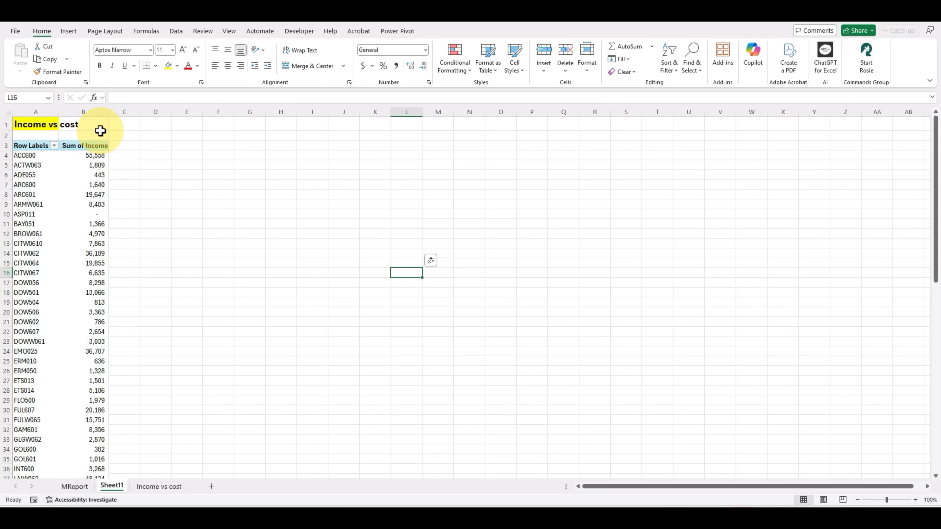
Insert a PivotTable from MReport columns A:J on the existing worksheet Sheet11 at cell E2
click(74, 487)
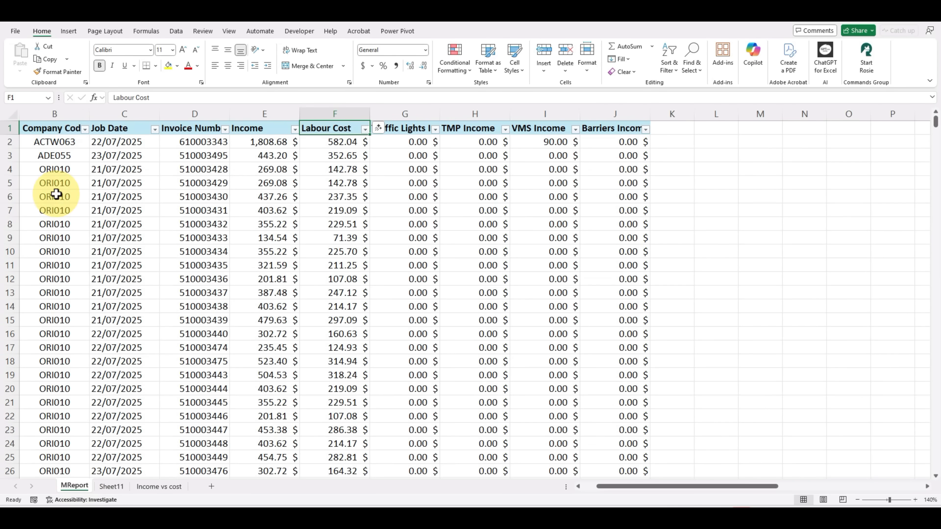
drag(623, 115, 15, 100)
click(71, 32)
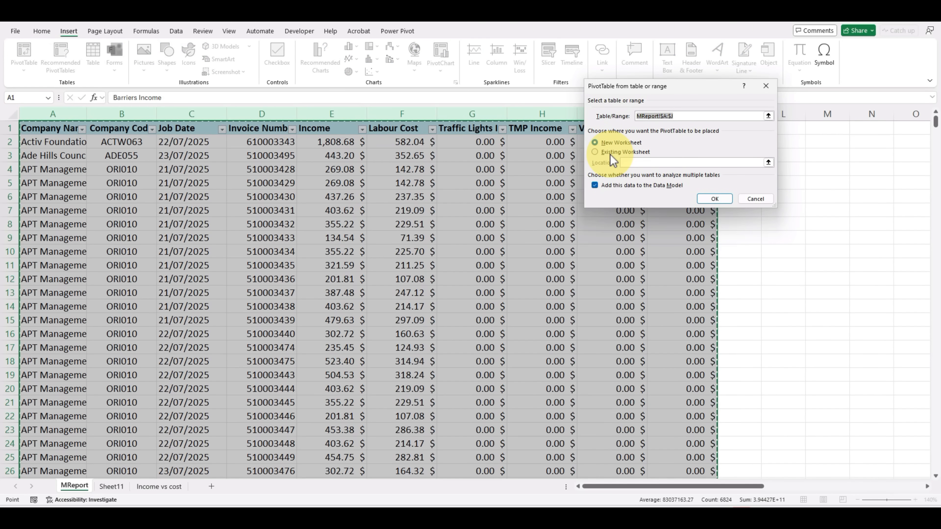
click(609, 154)
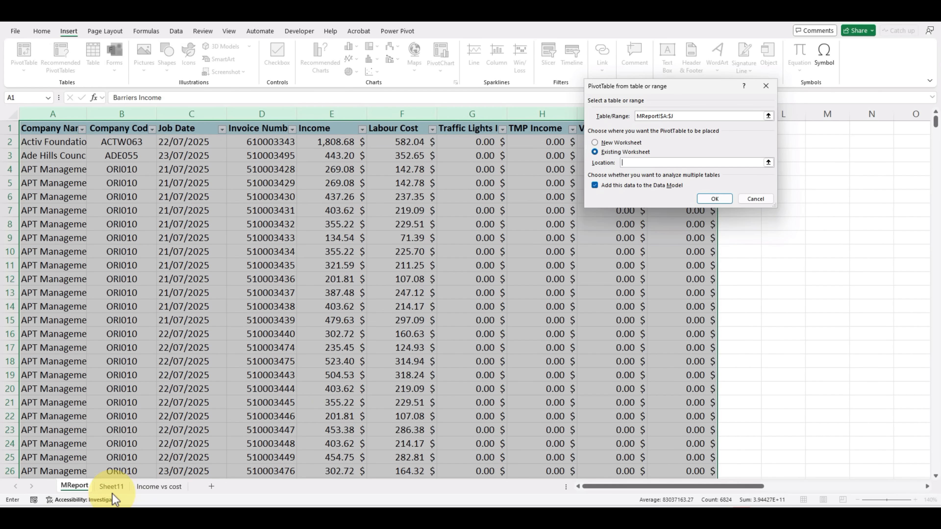
click(112, 486)
click(186, 136)
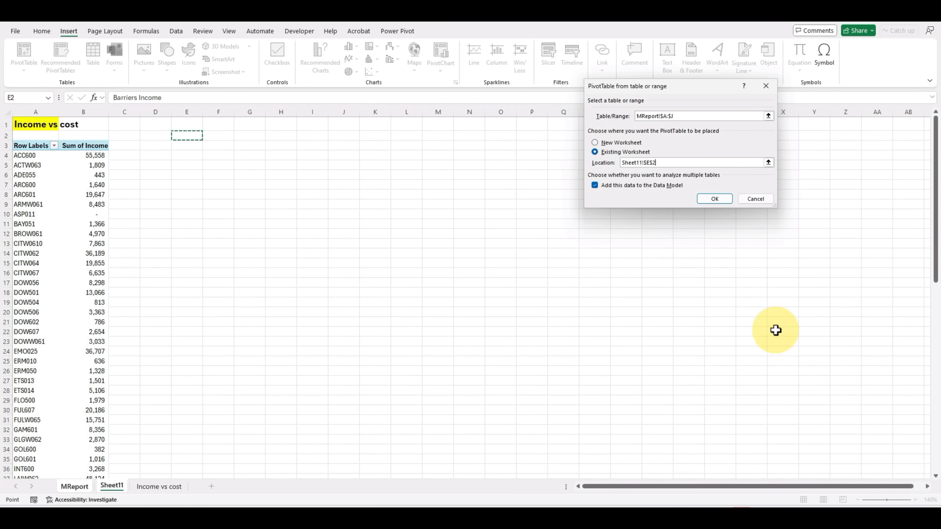
click(715, 200)
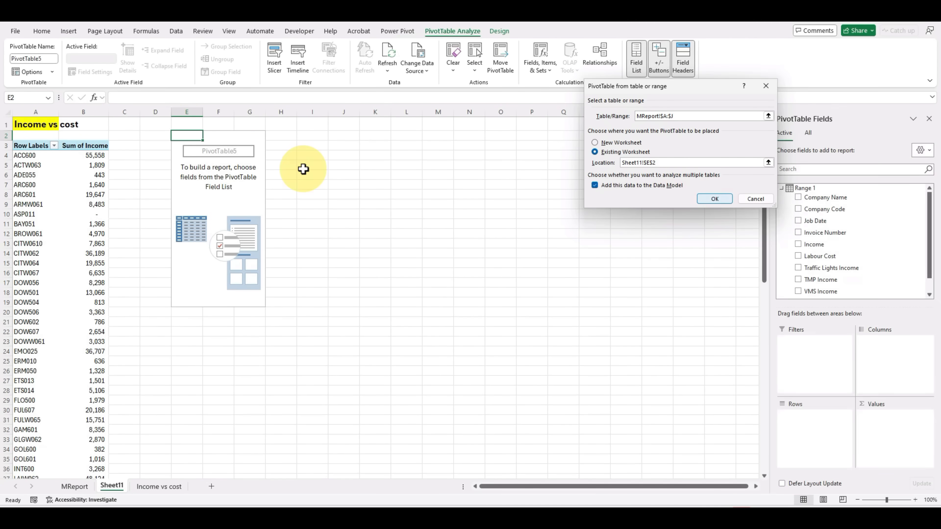
Set up the MReport PivotTable with Company Code as rows and Income as summed values
click(231, 192)
drag(839, 208, 810, 418)
drag(814, 244, 896, 426)
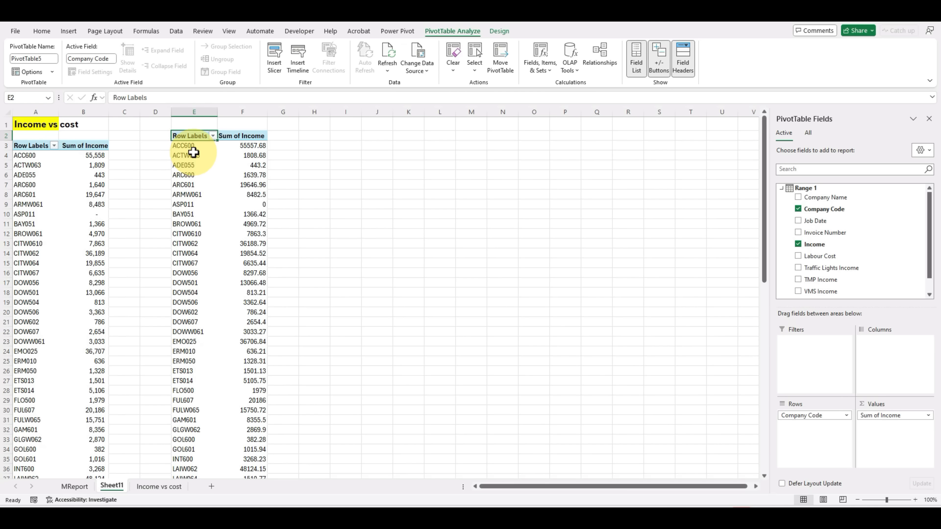
Enter the title "M Report" in cell E1 above the second PivotTable
click(195, 125)
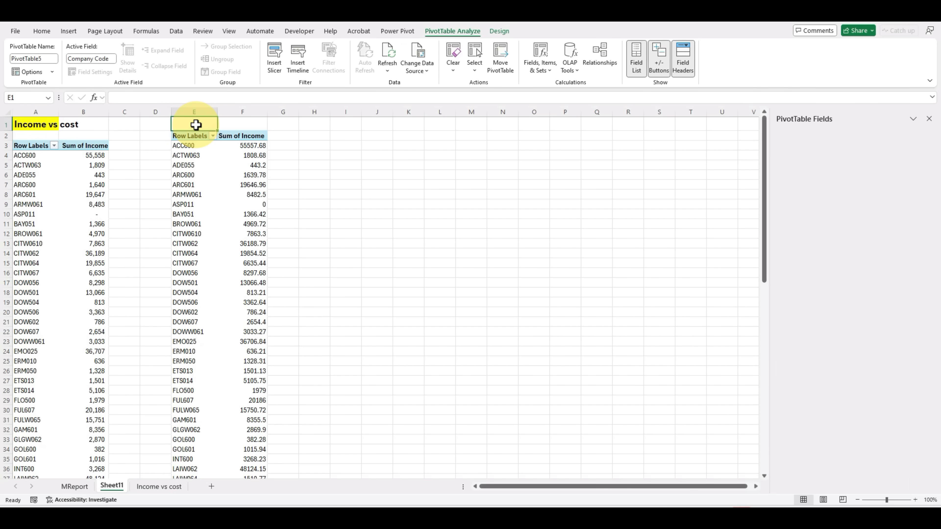
text(M)
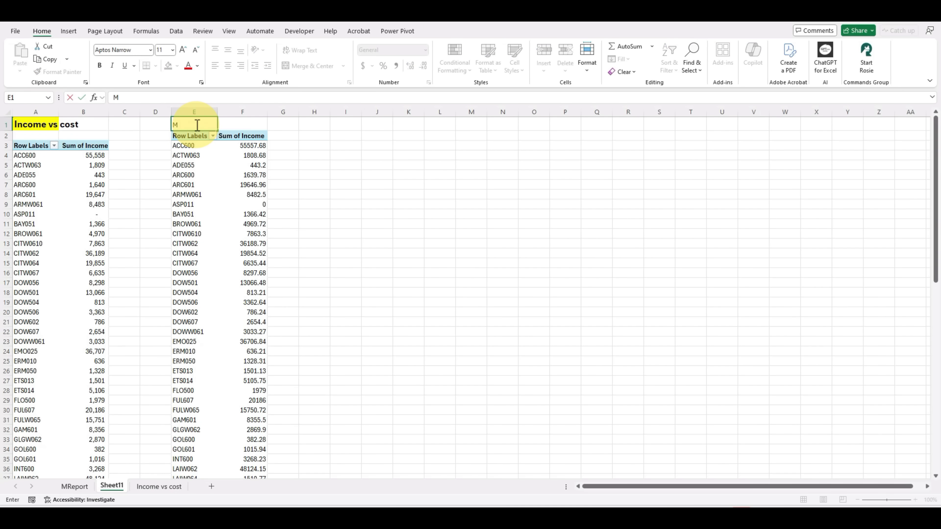
text( Report)
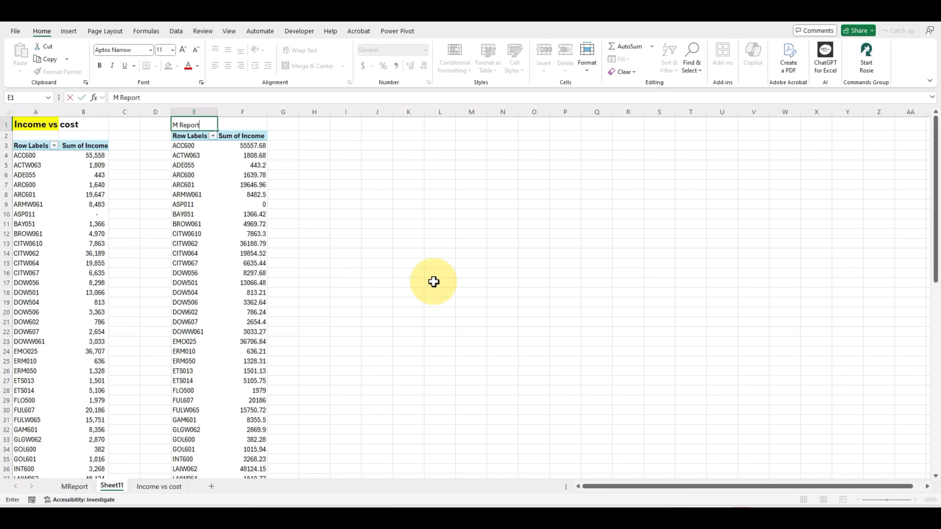
click(433, 280)
Format the E1 title with yellow fill, bold and font size 12
click(195, 123)
click(169, 67)
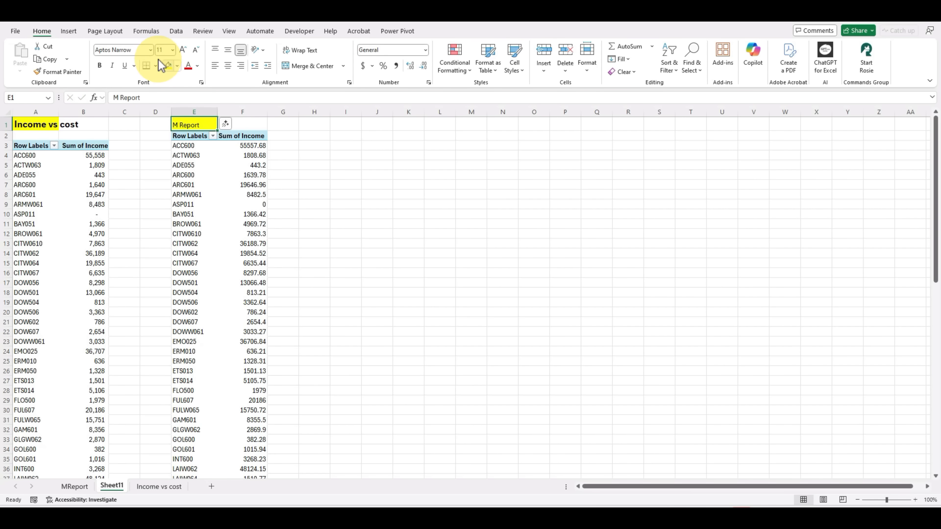
click(99, 66)
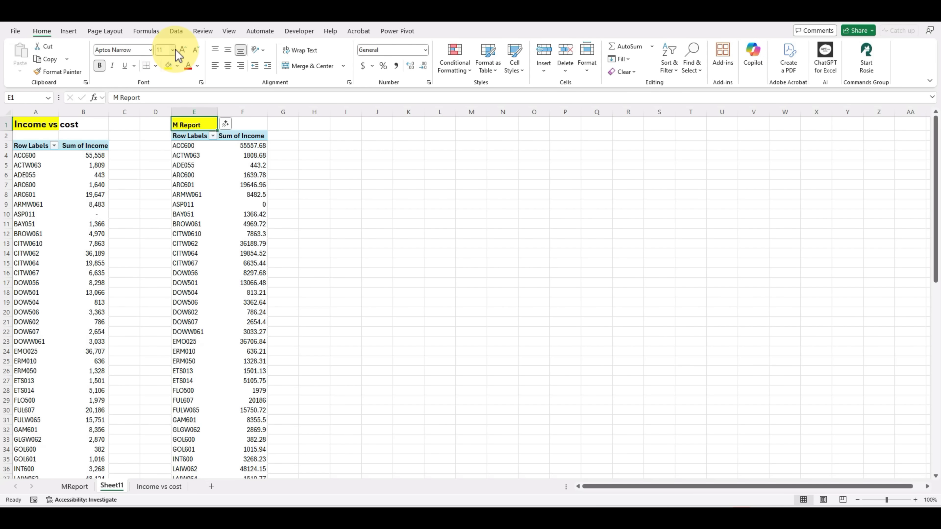
click(173, 50)
click(165, 107)
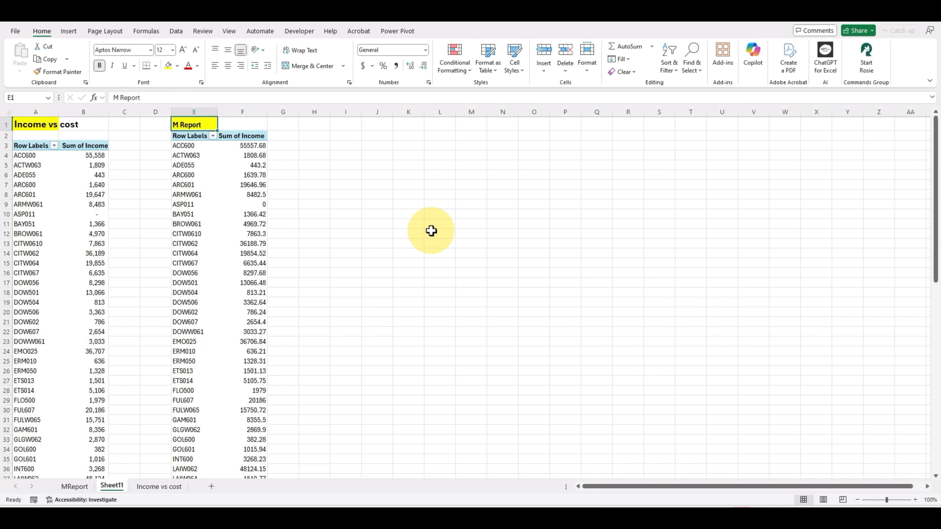
click(430, 232)
Move the entire M Report PivotTable down one row so its header starts at cell E3
click(214, 138)
drag(215, 143, 244, 136)
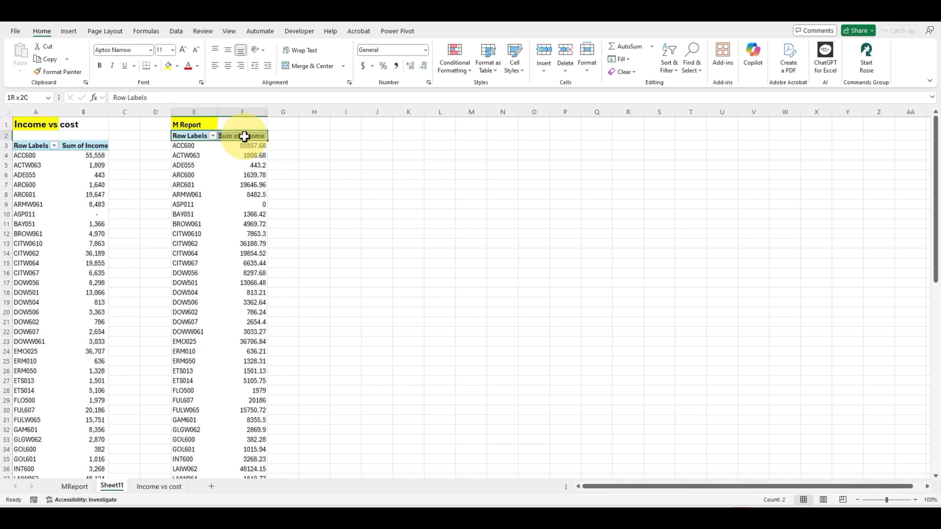
key(ctrl+shift+Down)
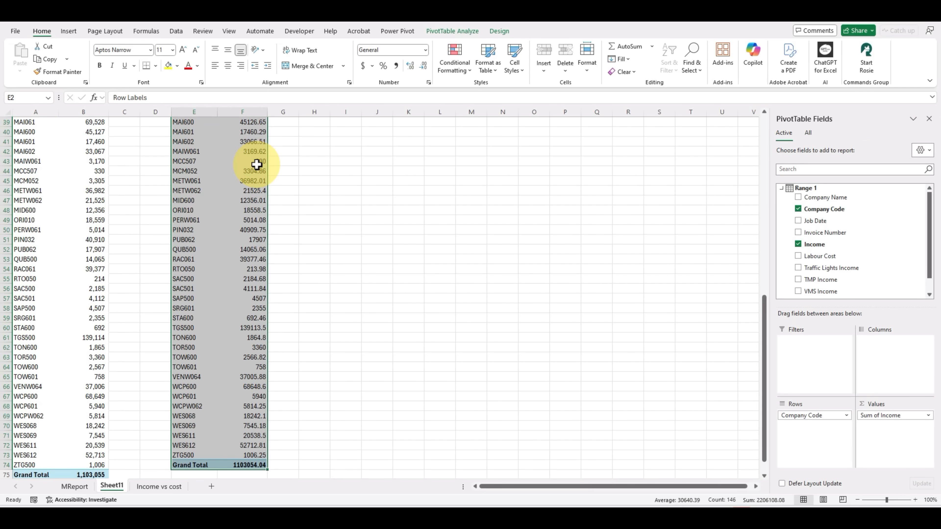
key(ctrl+BackSpace)
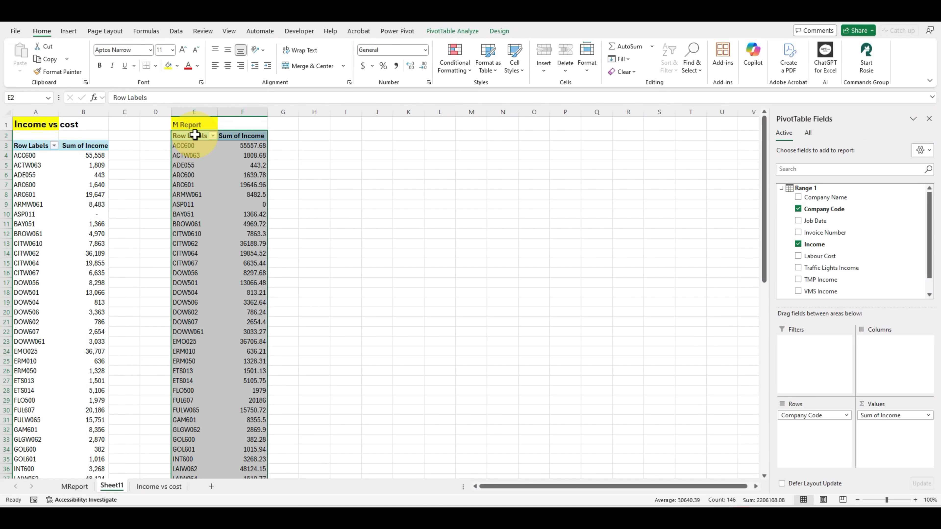
drag(194, 132, 195, 142)
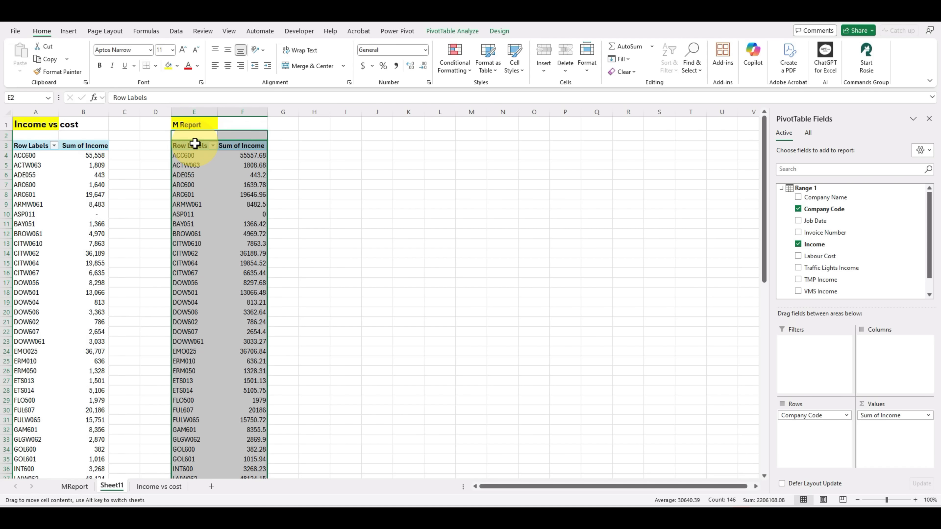
click(433, 272)
Format column F with comma separators and no decimal places
click(234, 110)
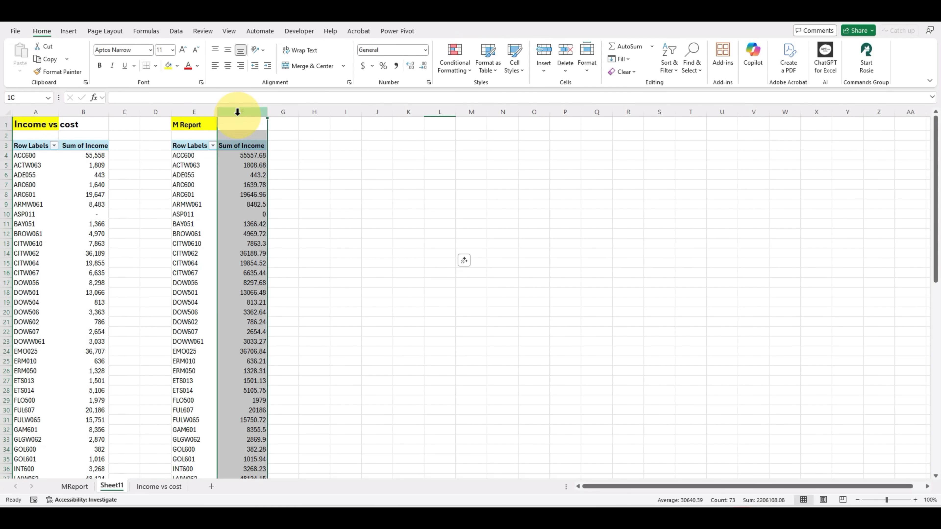
click(394, 68)
click(422, 65)
click(423, 66)
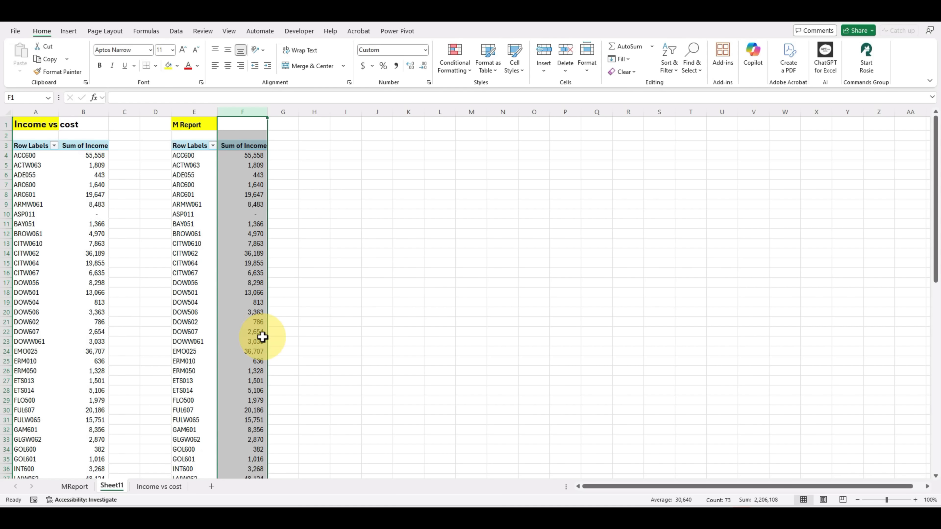
Refresh the Income vs cost PivotTable and check its grand total against the M Report grand total
scroll(299, 350, down, 20)
click(385, 323)
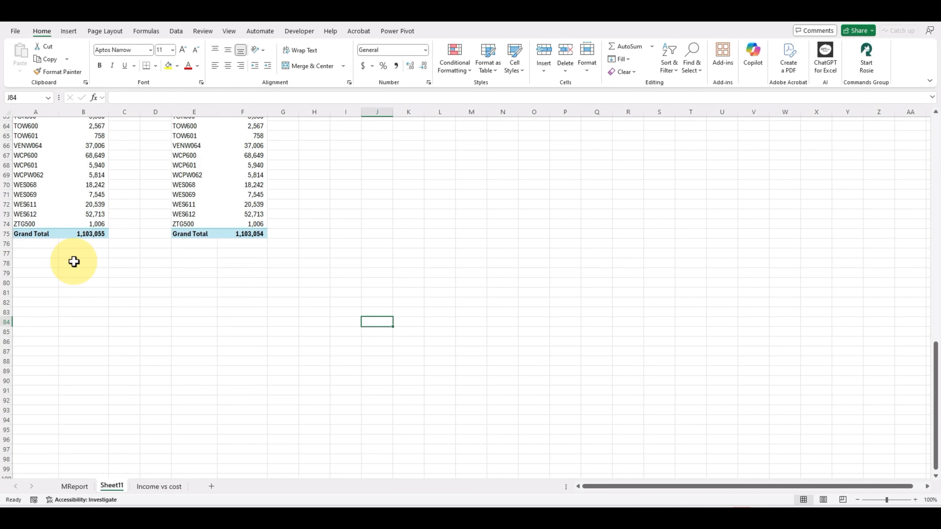
click(76, 175)
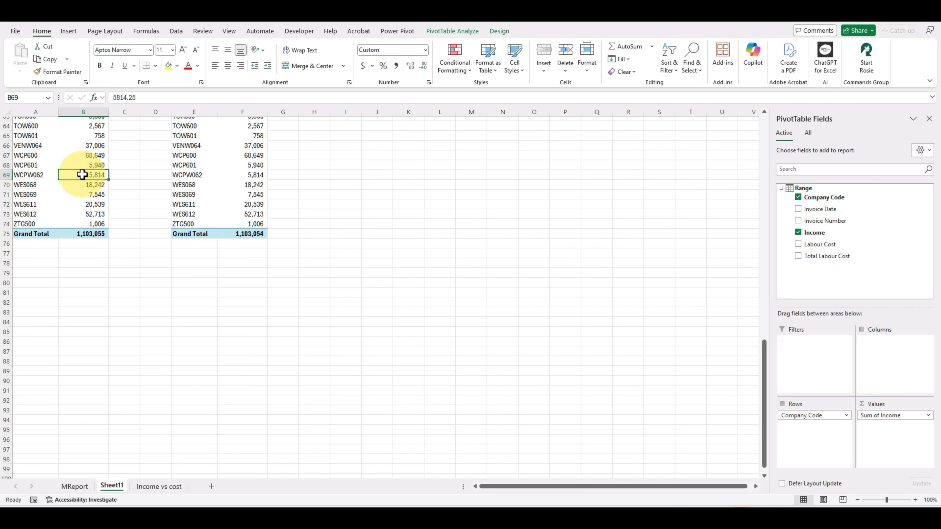
right_click(83, 176)
click(111, 241)
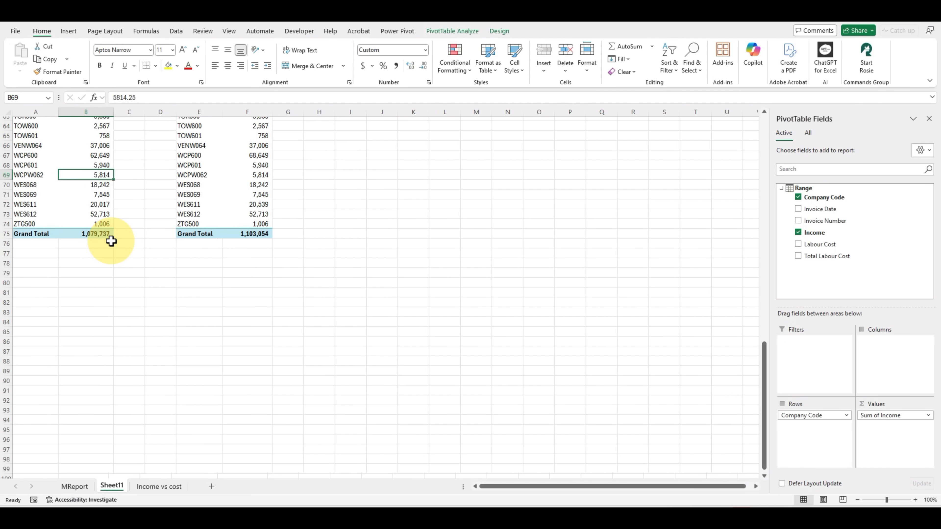
click(354, 371)
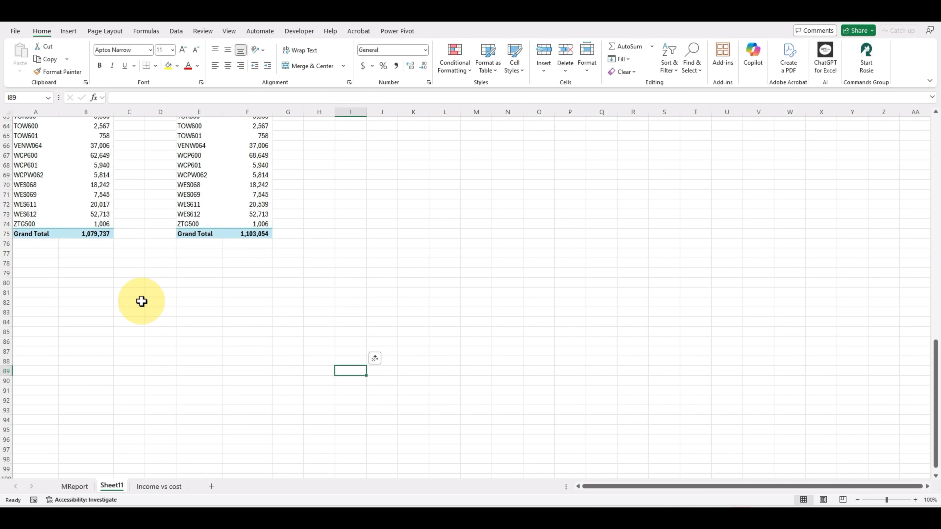
click(86, 235)
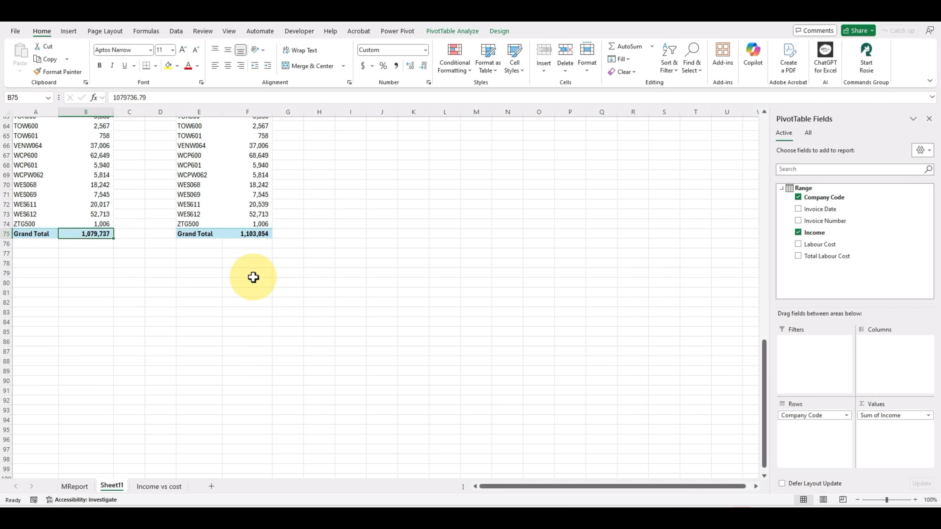
Enter =XLOOKUP(E4,A:A,B:B,"No found") in cell H4 to look up the Income vs cost amount for each M Report company code
scroll(253, 277, up, 20)
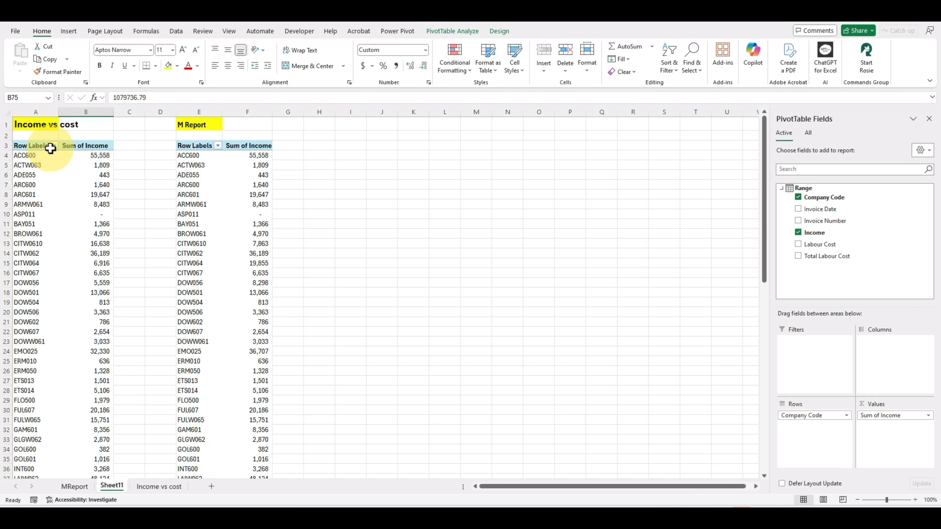
click(326, 155)
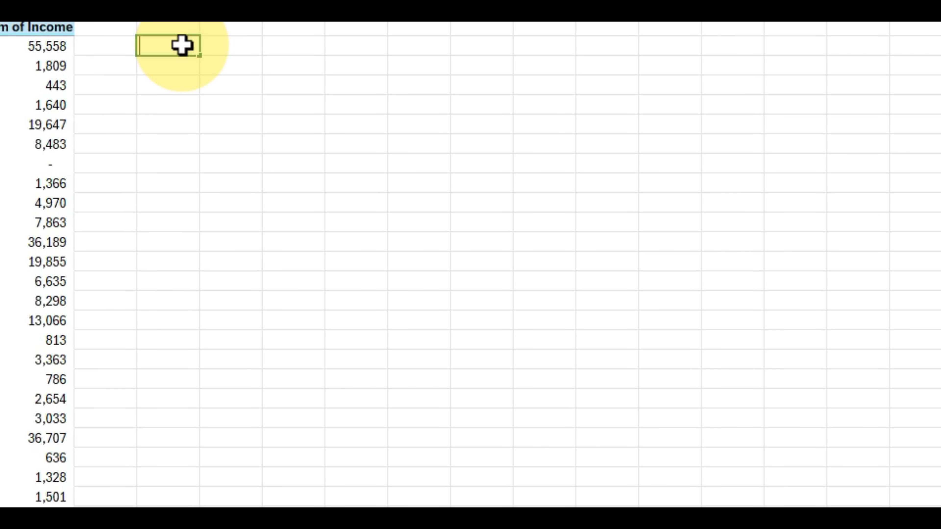
text(=xlo)
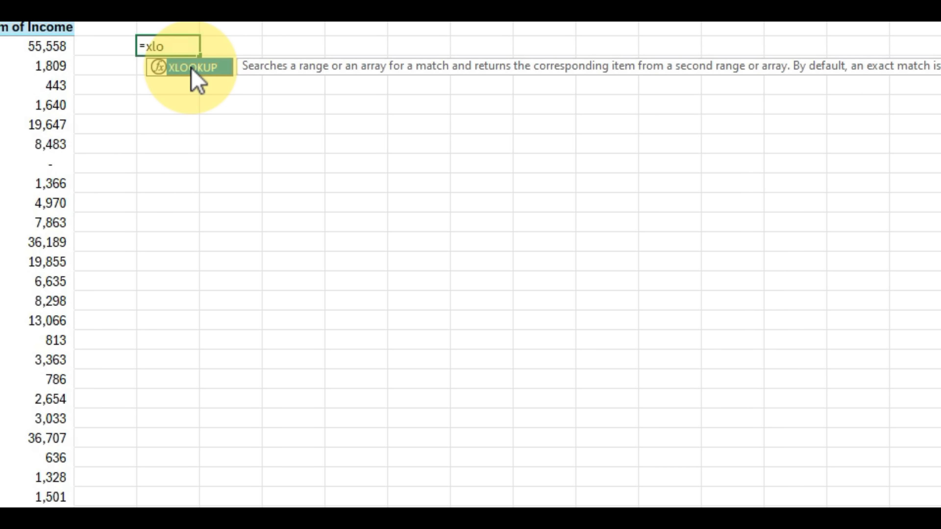
double_click(192, 68)
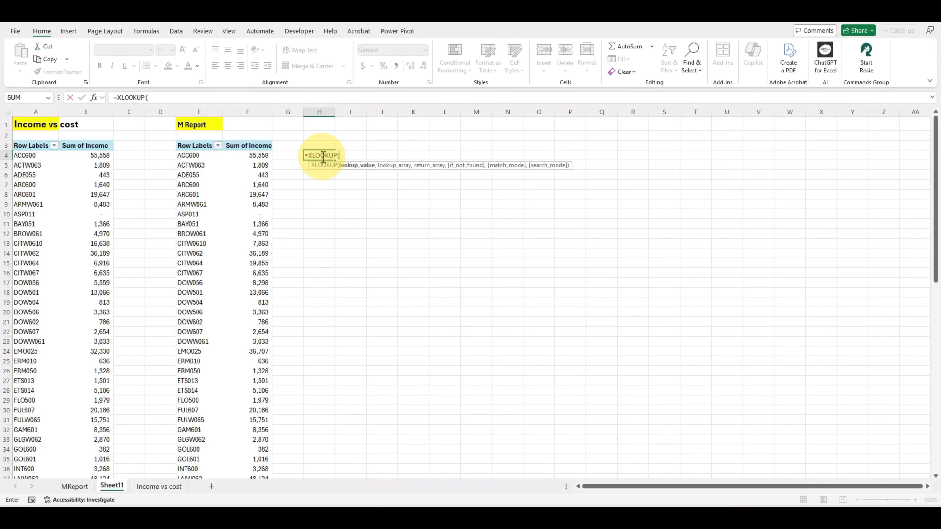
click(195, 156)
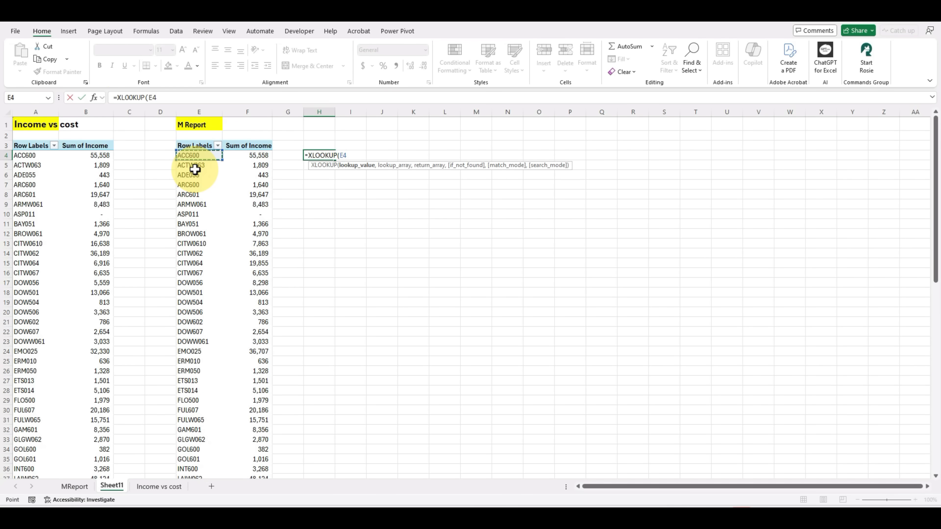
text(,)
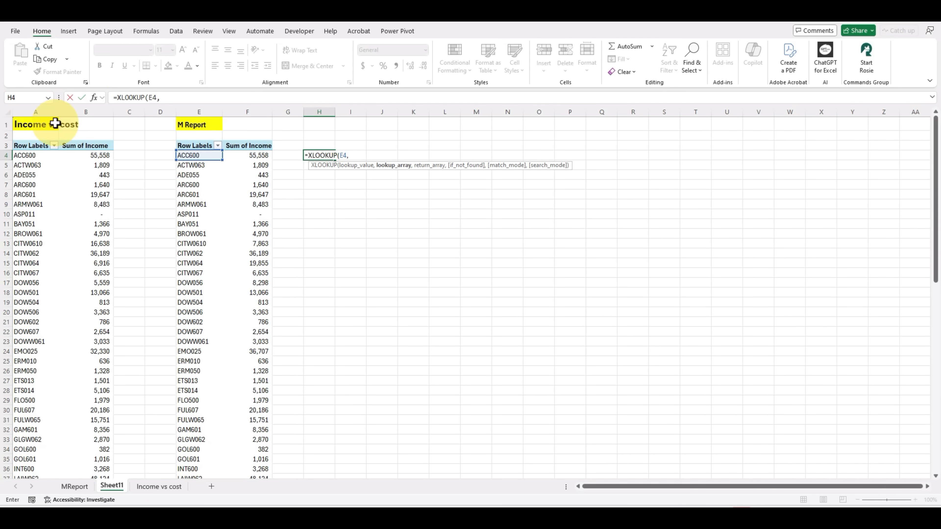
click(34, 108)
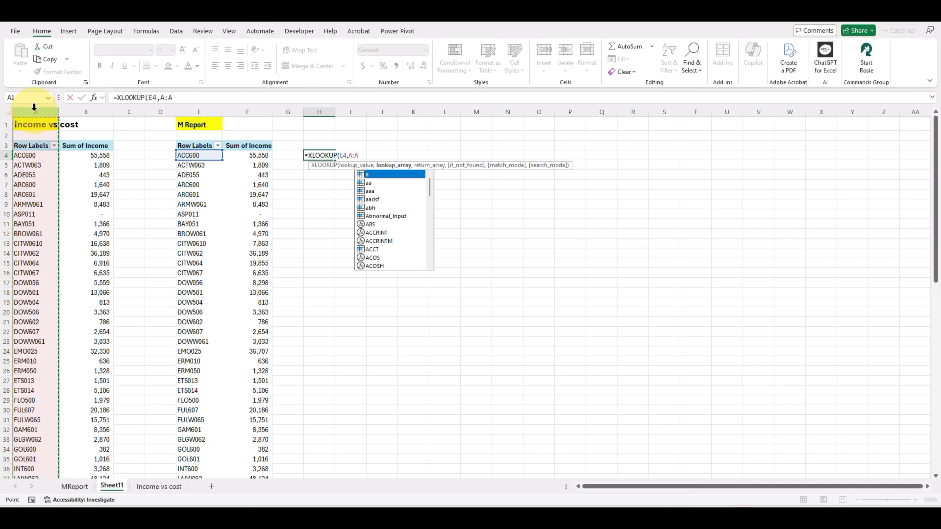
text(,)
click(92, 110)
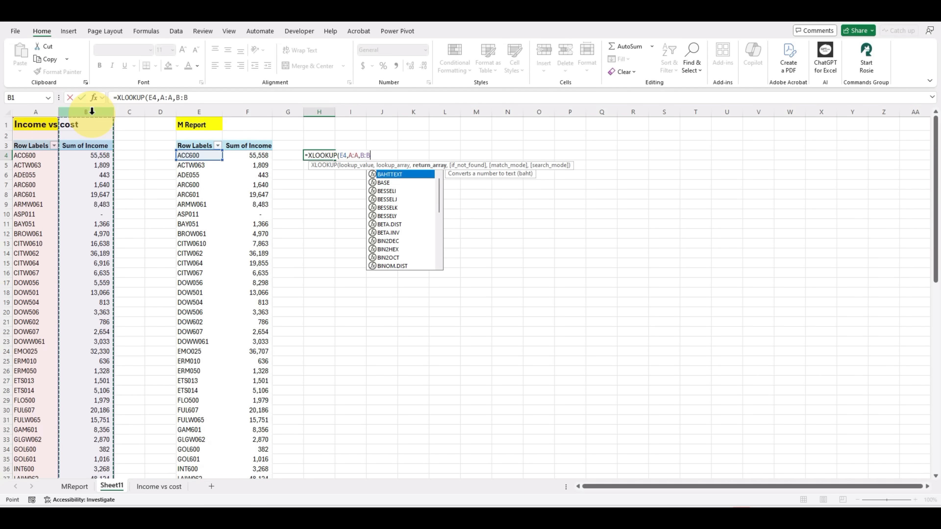
text(,"No found)
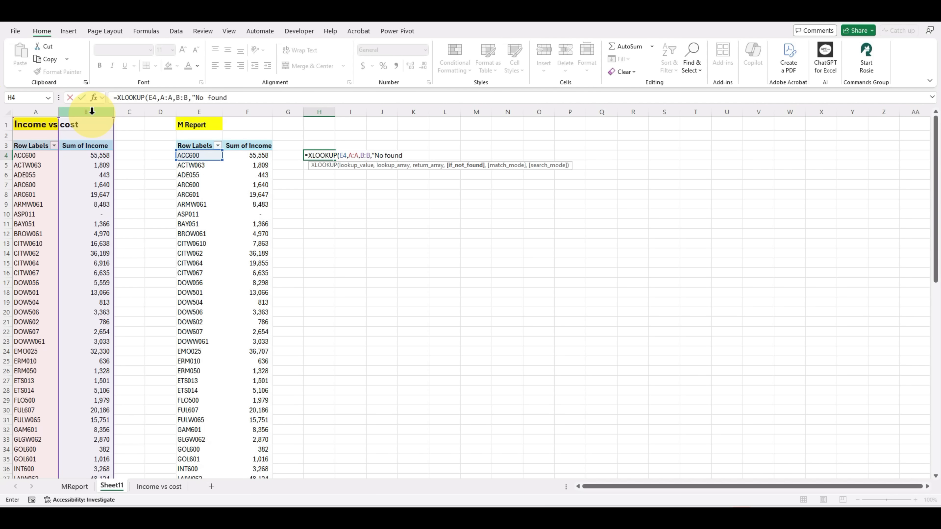
click(82, 97)
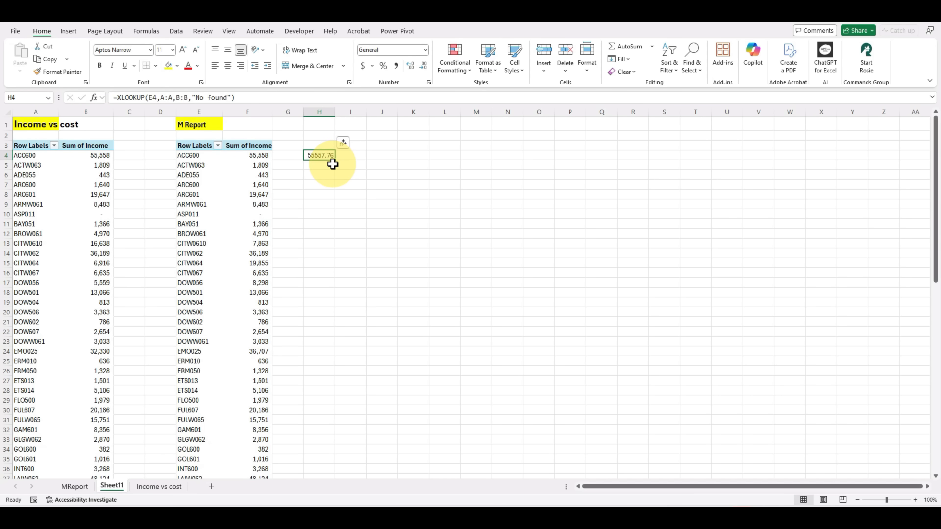
Copy the XLOOKUP formula from H4 into H5:H75, down to the Grand Total row
key(ctrl+c)
drag(319, 166, 321, 445)
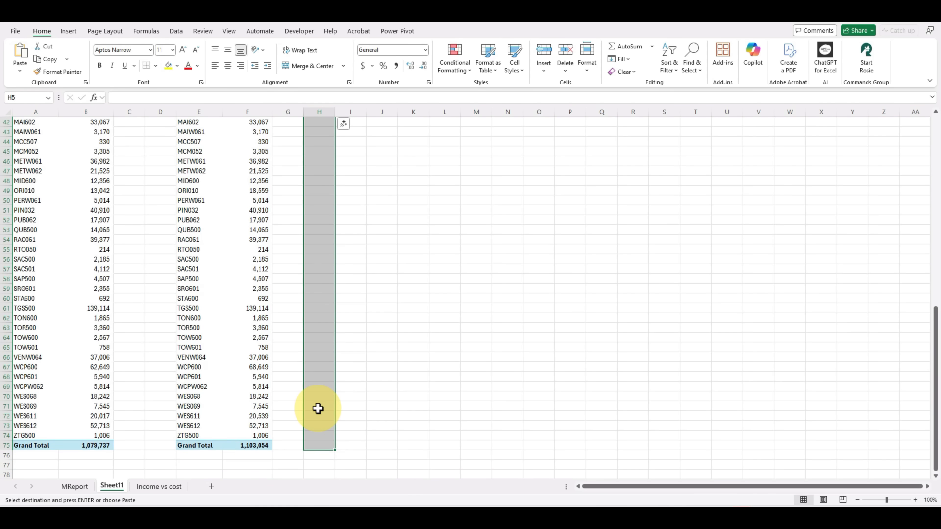
right_click(318, 408)
click(363, 184)
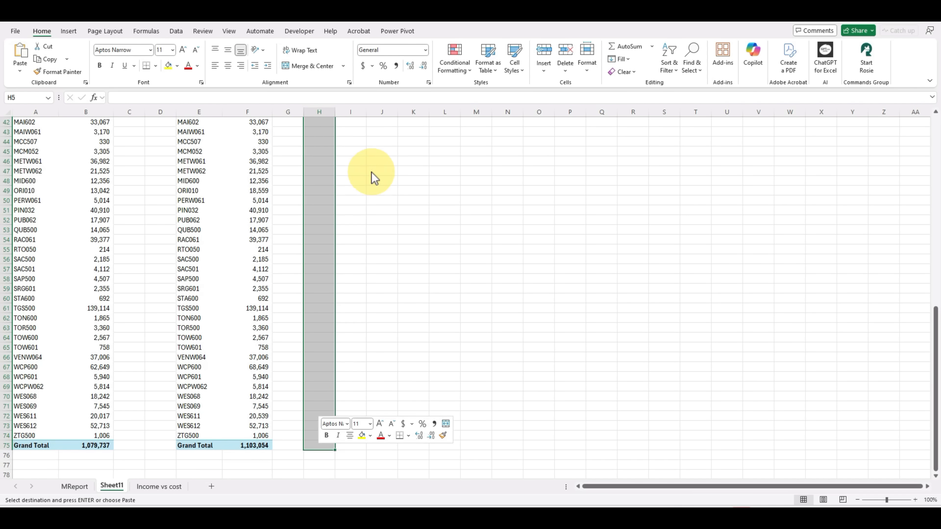
Format the lookup results in H4:H75 with comma separators and no decimal places
scroll(389, 325, up, 14)
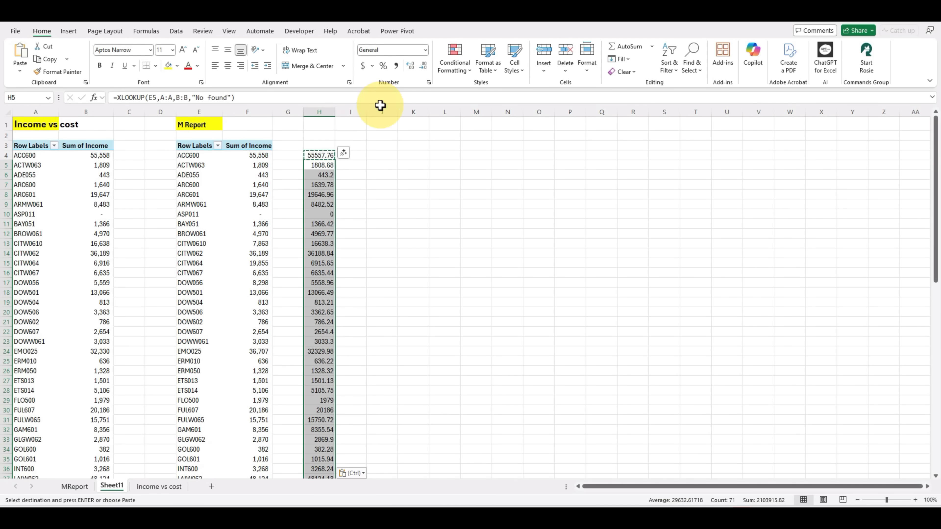
click(396, 65)
click(423, 66)
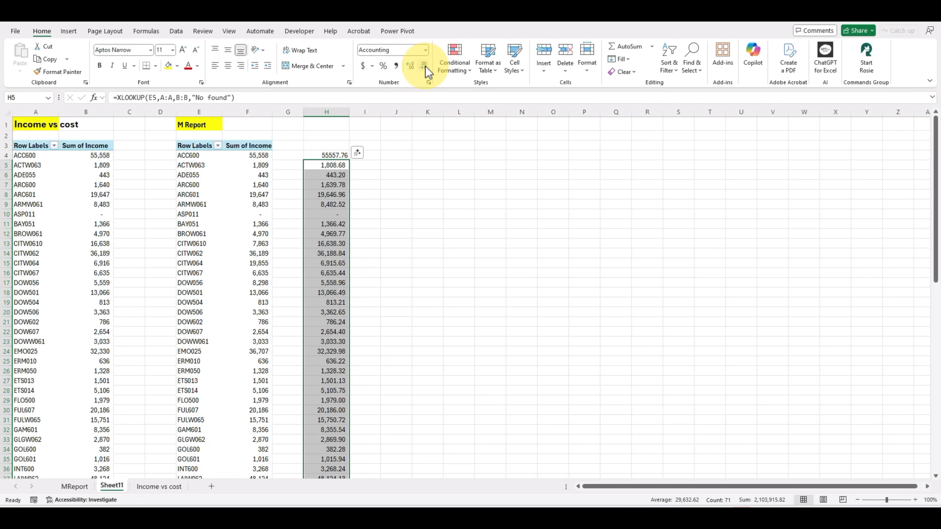
click(423, 65)
click(533, 275)
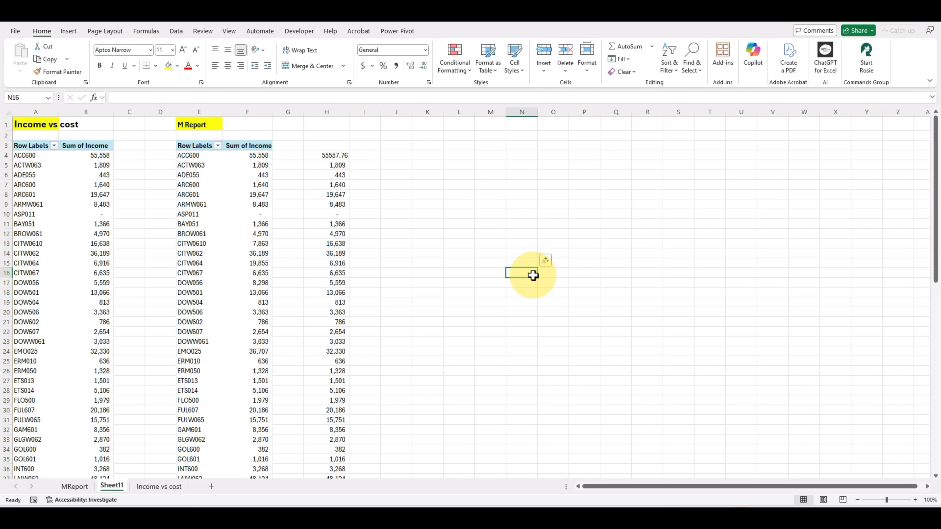
click(329, 156)
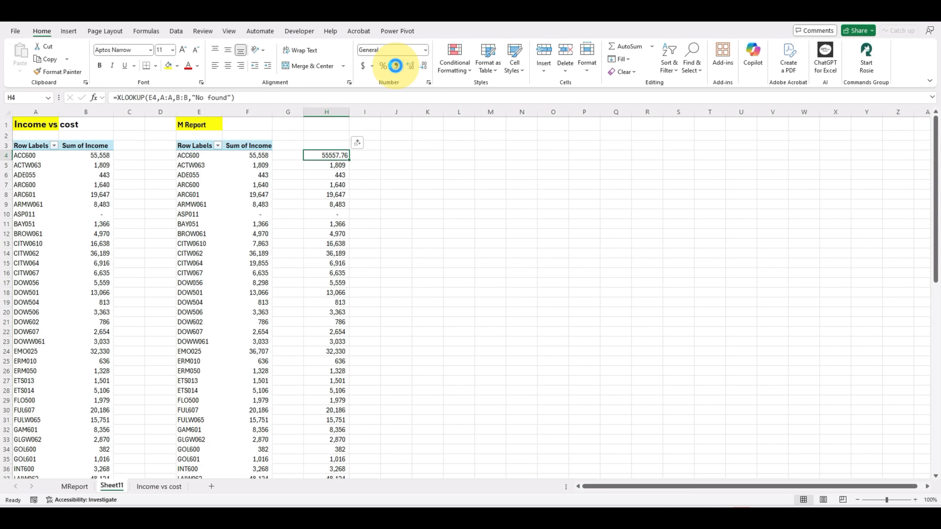
click(396, 66)
click(423, 66)
click(424, 66)
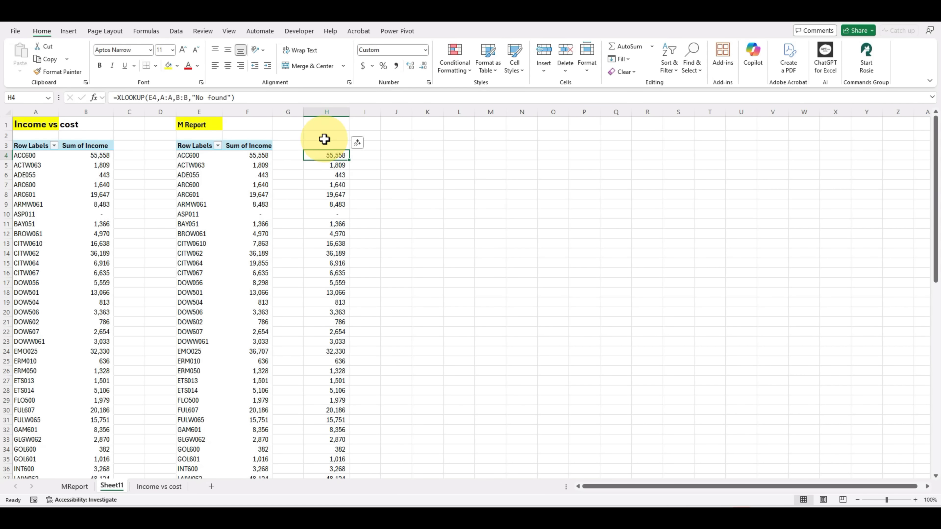
click(329, 146)
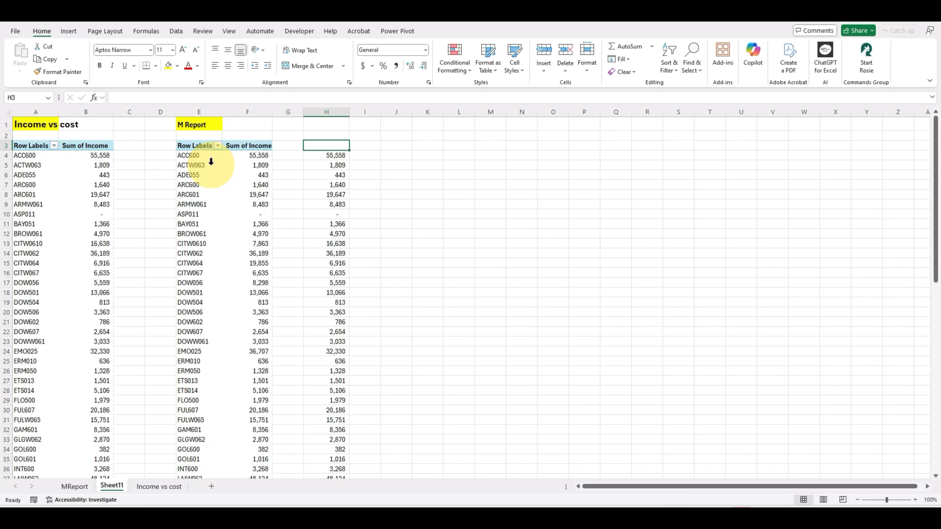
click(196, 155)
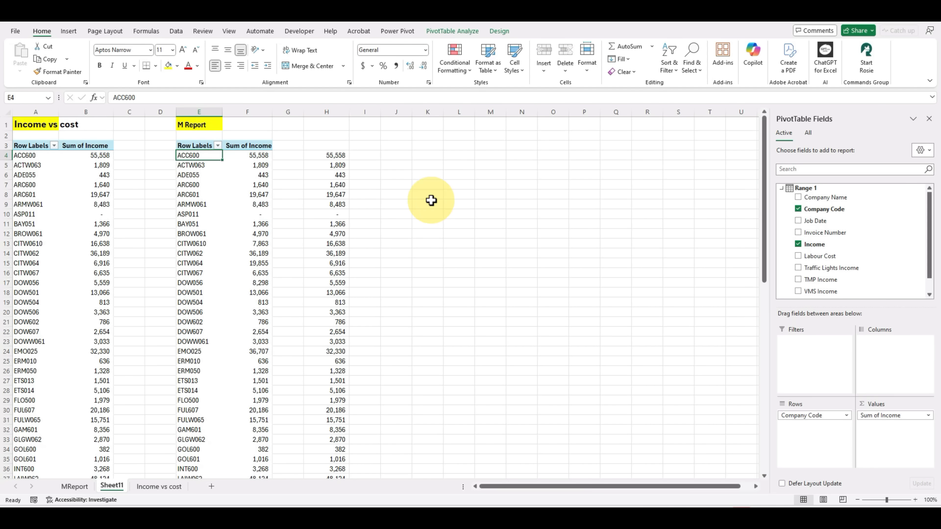
click(367, 156)
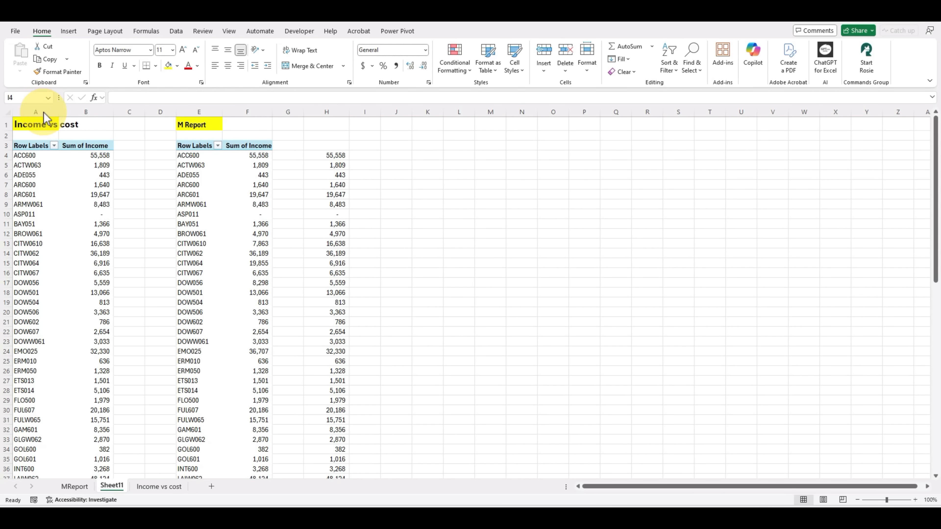
drag(39, 112, 86, 120)
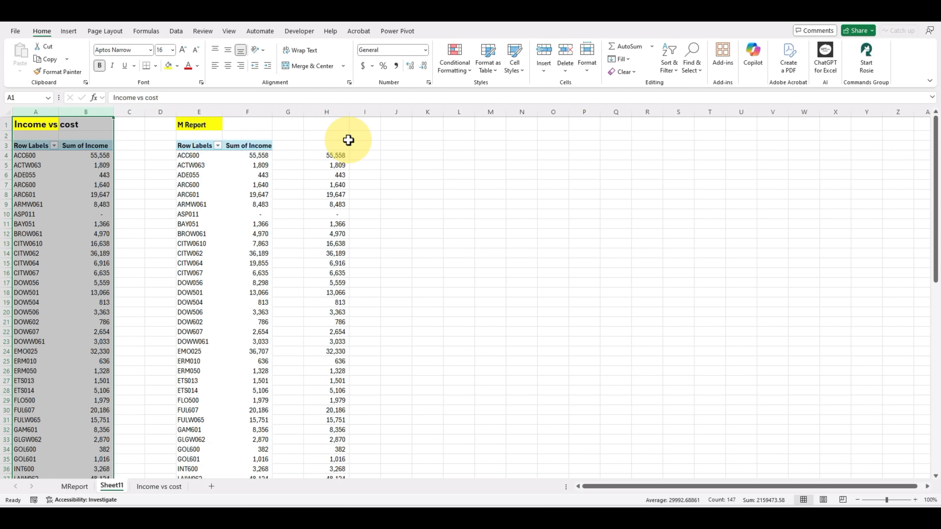
click(320, 157)
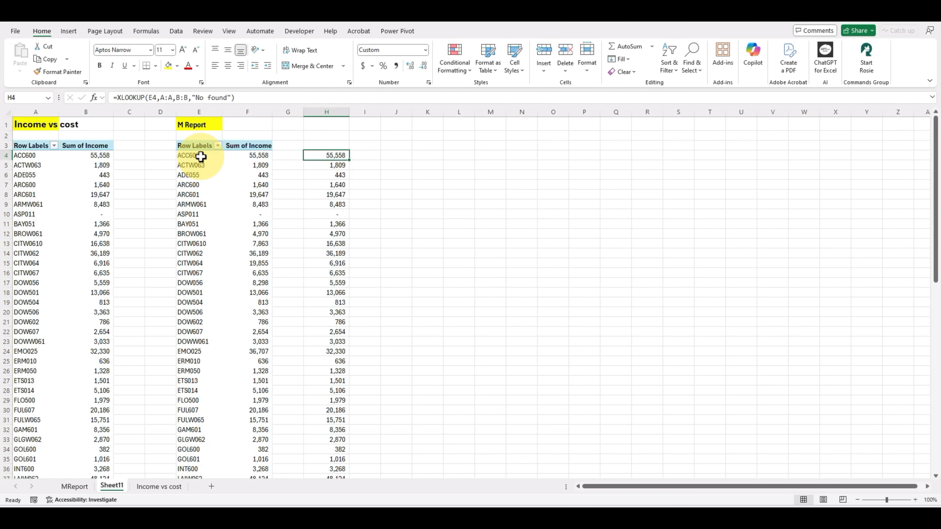
Enter =H4-F4 in cell I4 to subtract the M Report income from the looked-up Income vs cost amount
click(368, 158)
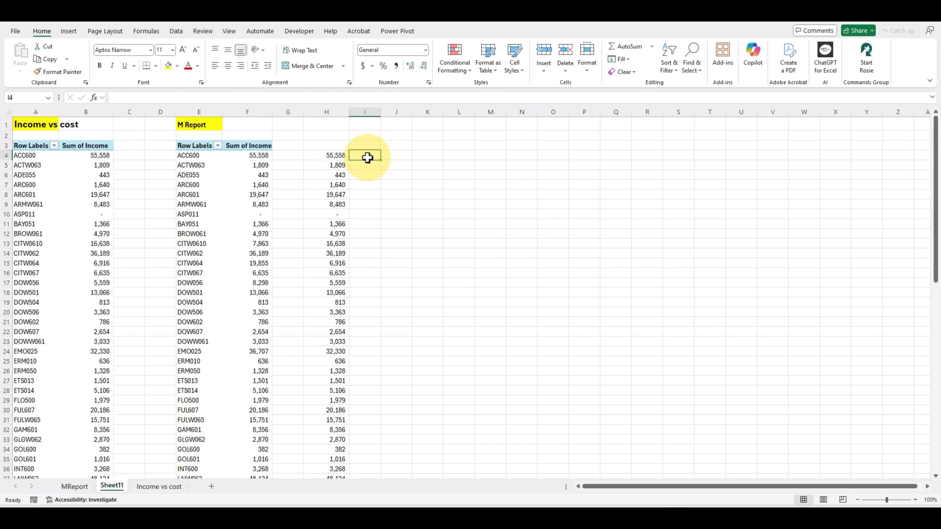
text(=)
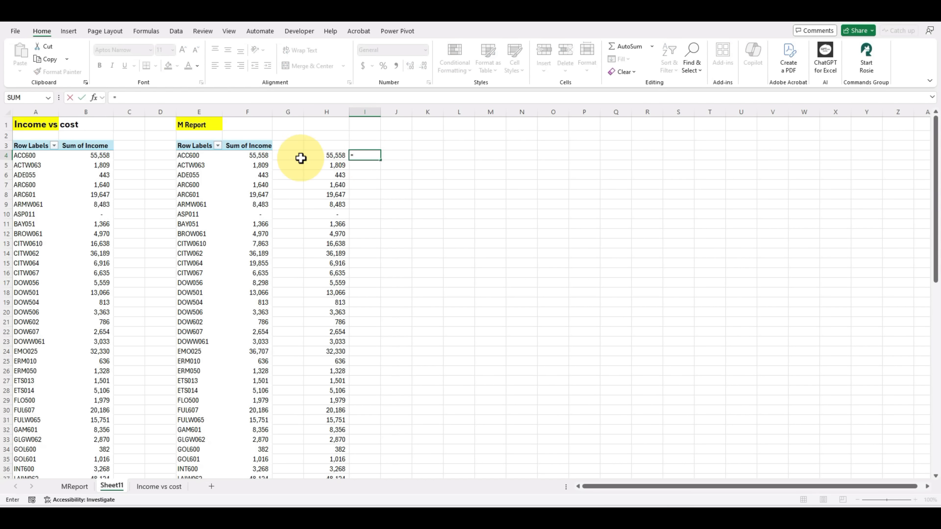
click(331, 156)
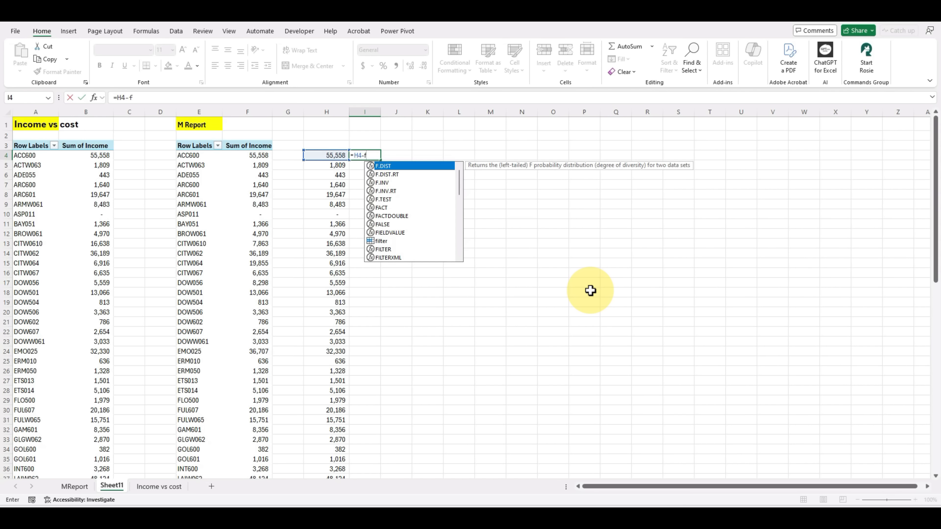
text(4)
key(Return)
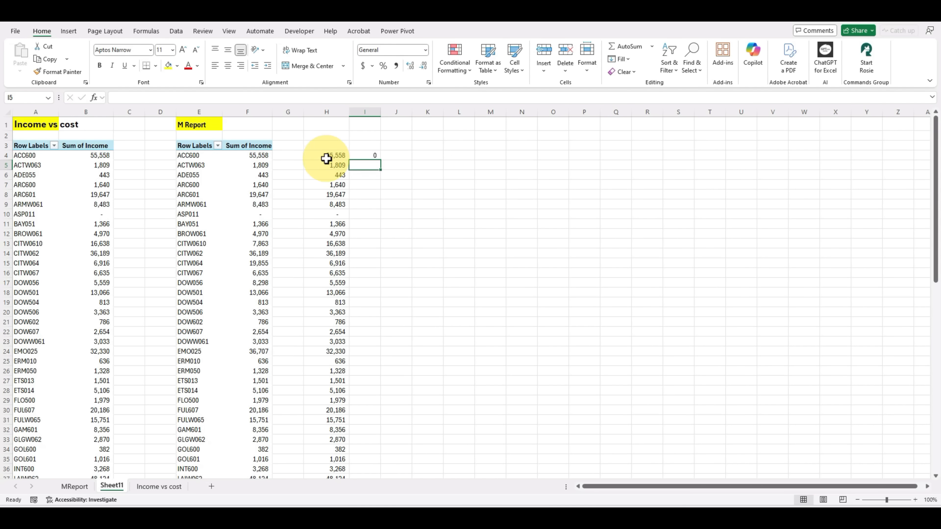
Copy the difference formula from I4 into I5:I75, down to the Grand Total row
click(372, 155)
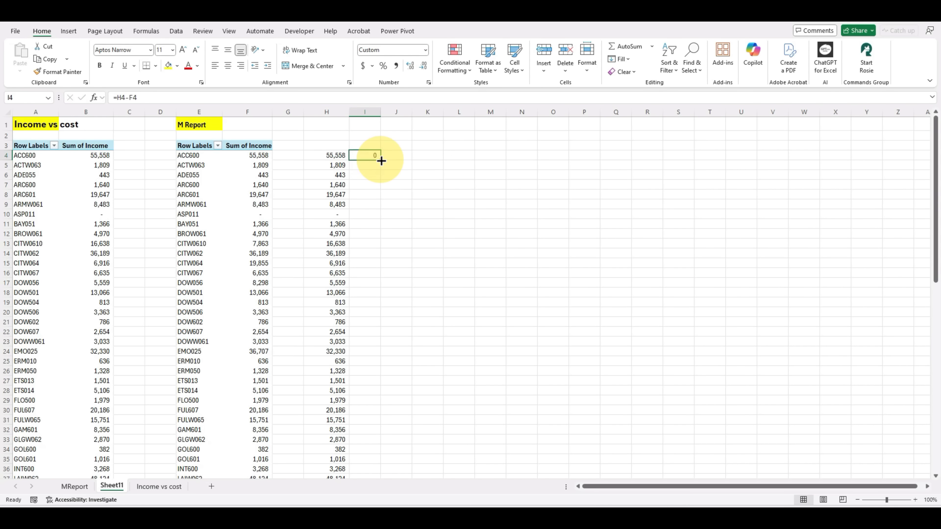
double_click(381, 160)
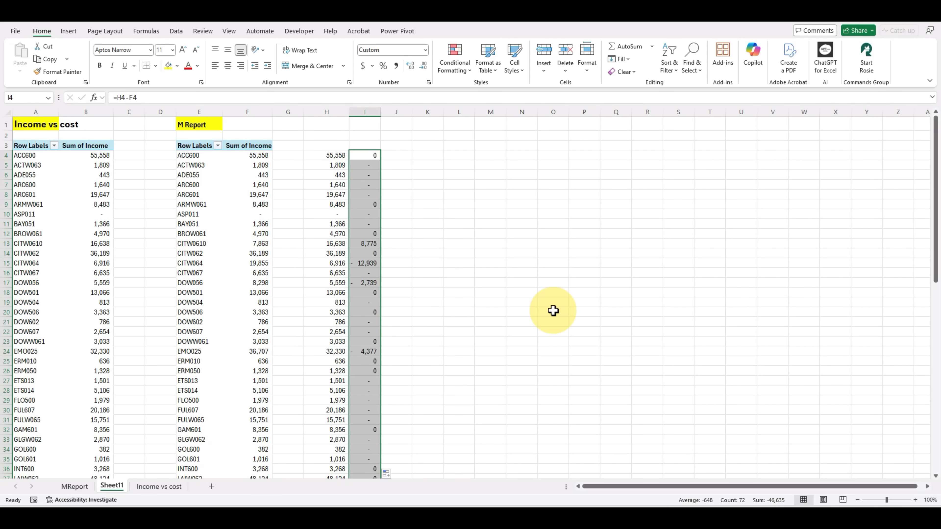
scroll(553, 311, down, 13)
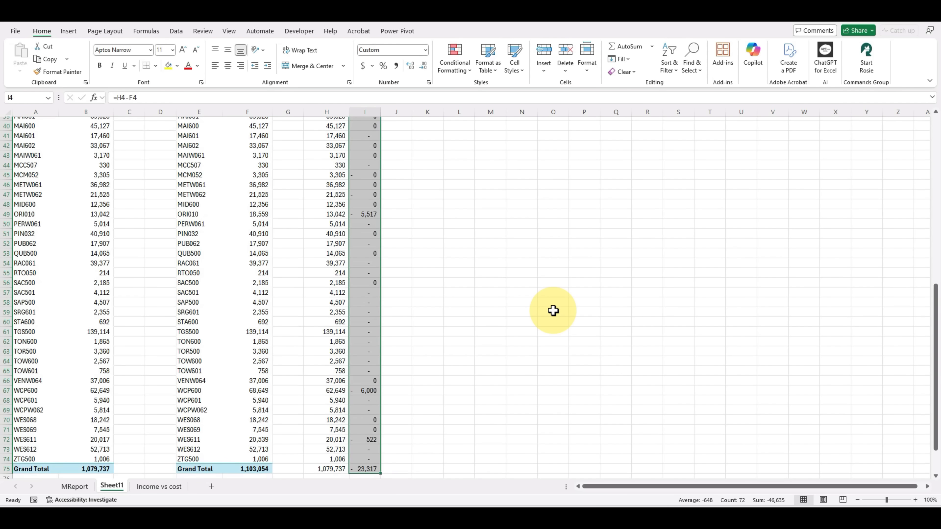
scroll(553, 311, up, 13)
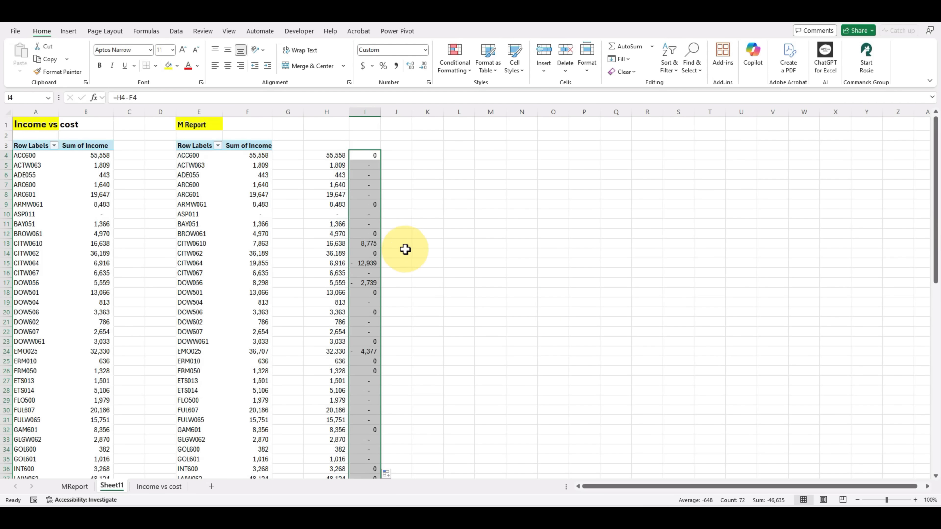
Examine the differences in column I, tracing the formula in I13 back to the two CITW0610 income amounts it compares
click(359, 202)
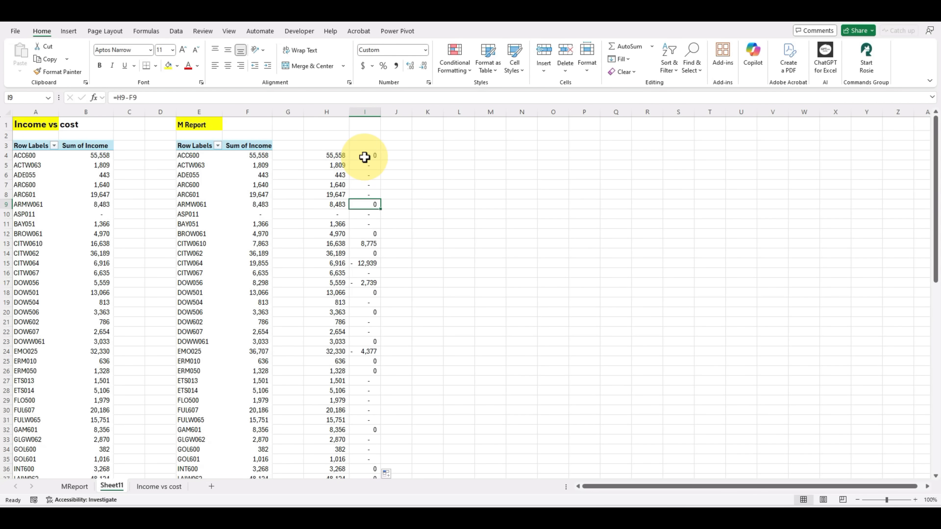
click(365, 168)
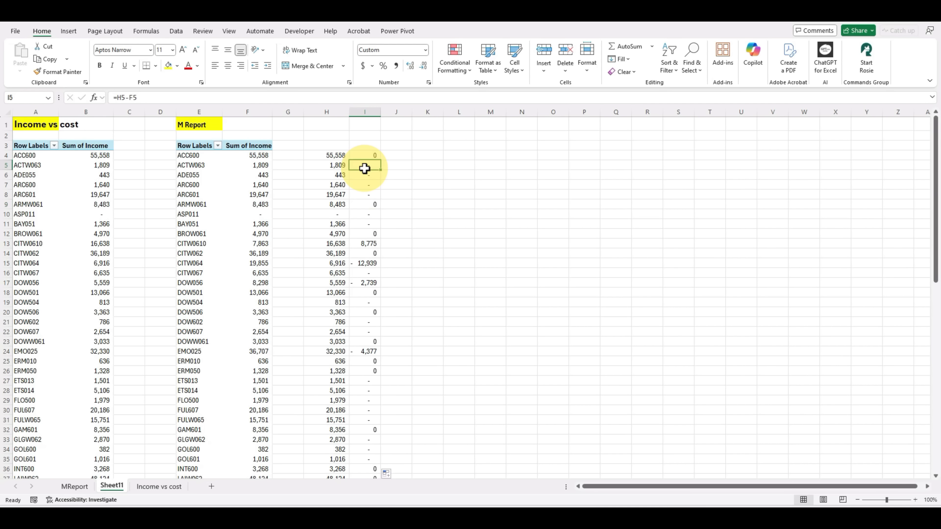
click(370, 173)
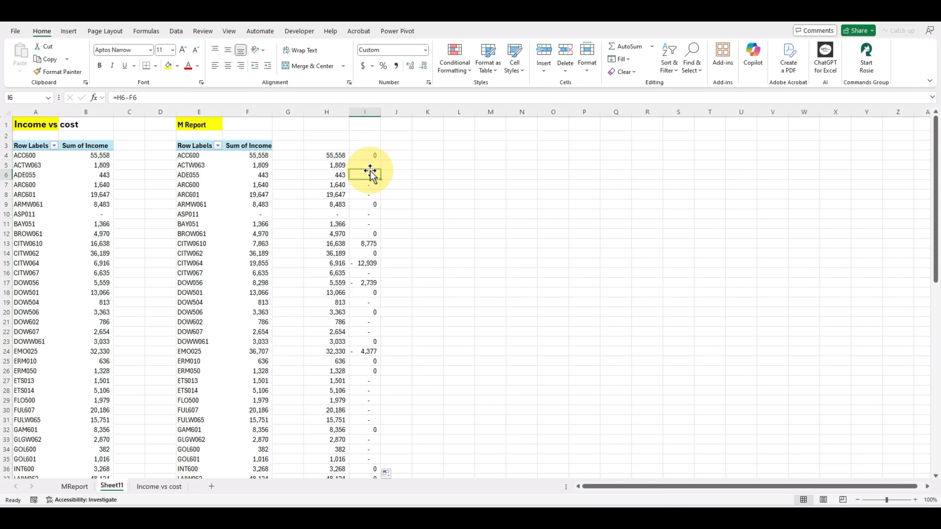
click(372, 243)
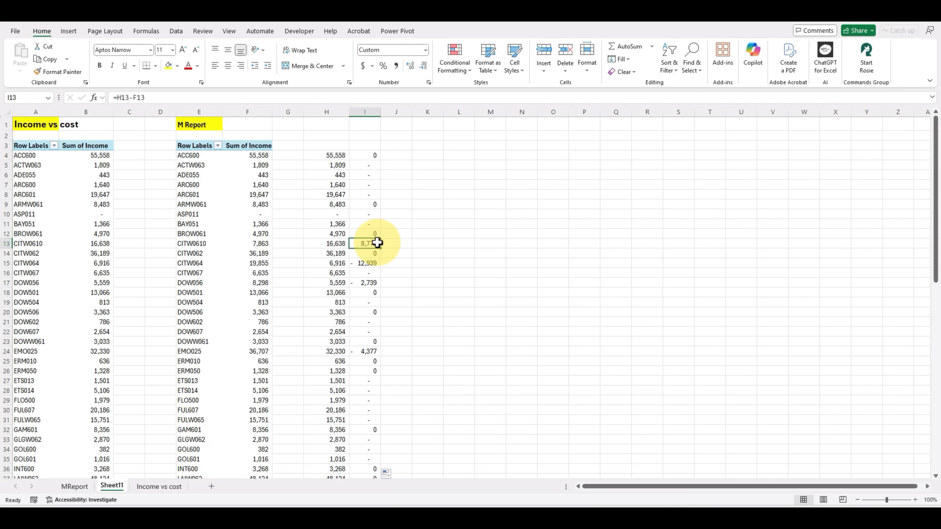
double_click(358, 242)
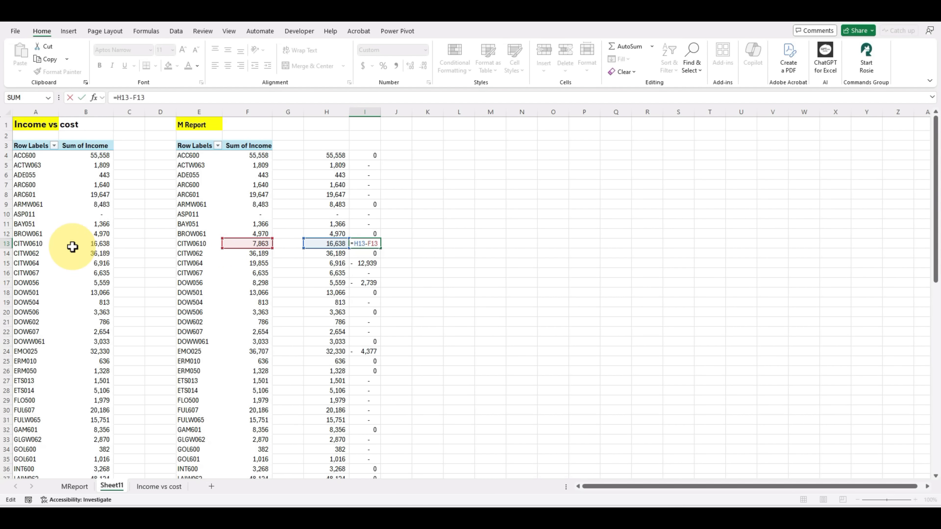
click(106, 246)
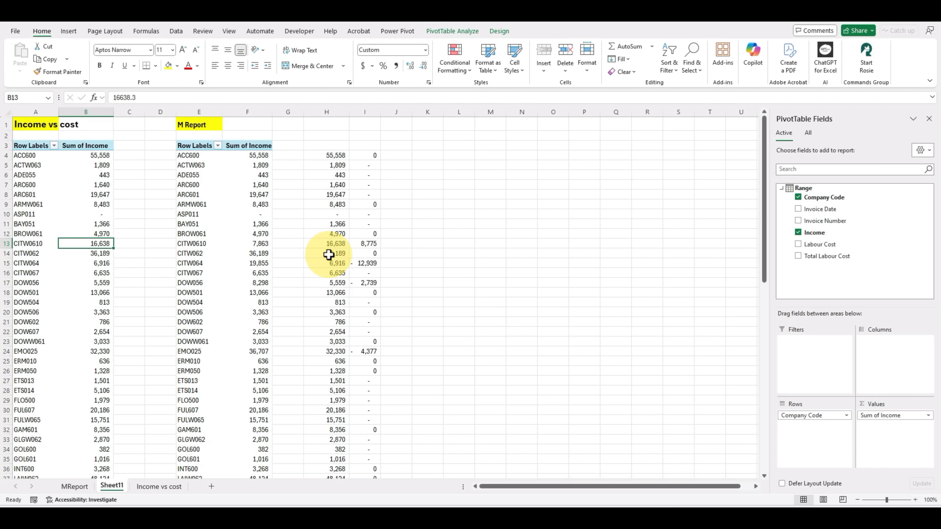
click(328, 245)
double_click(366, 243)
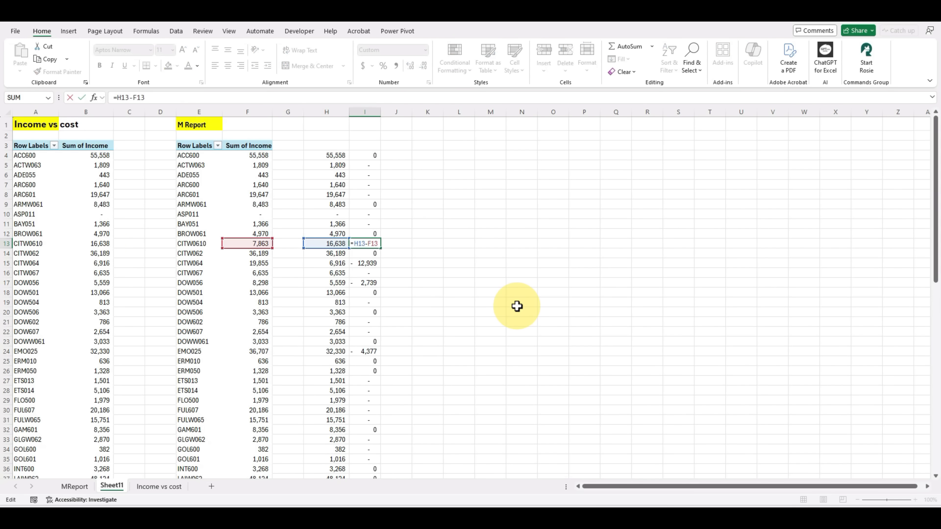
click(426, 255)
Highlight the difference cells I13 and I15, for CITW0610 and CITW064, with yellow fill
click(365, 244)
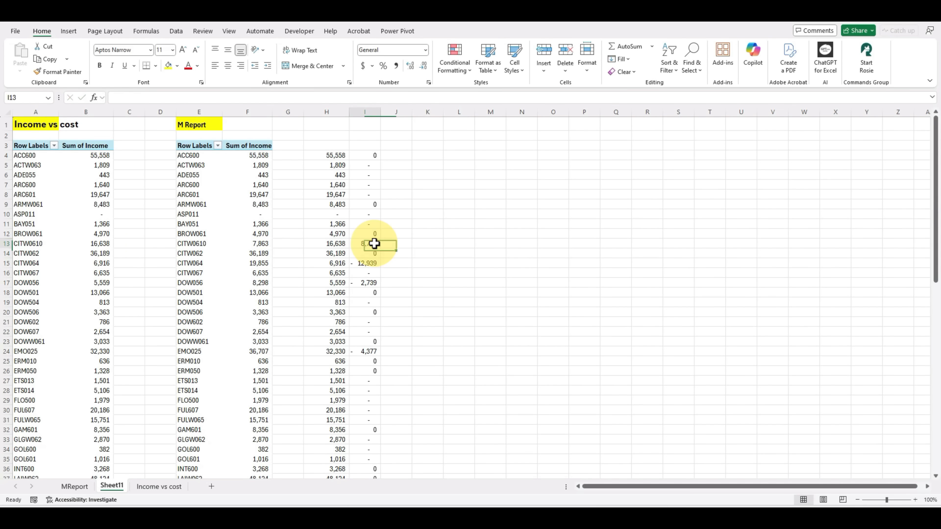
click(168, 65)
scroll(482, 307, down, 1)
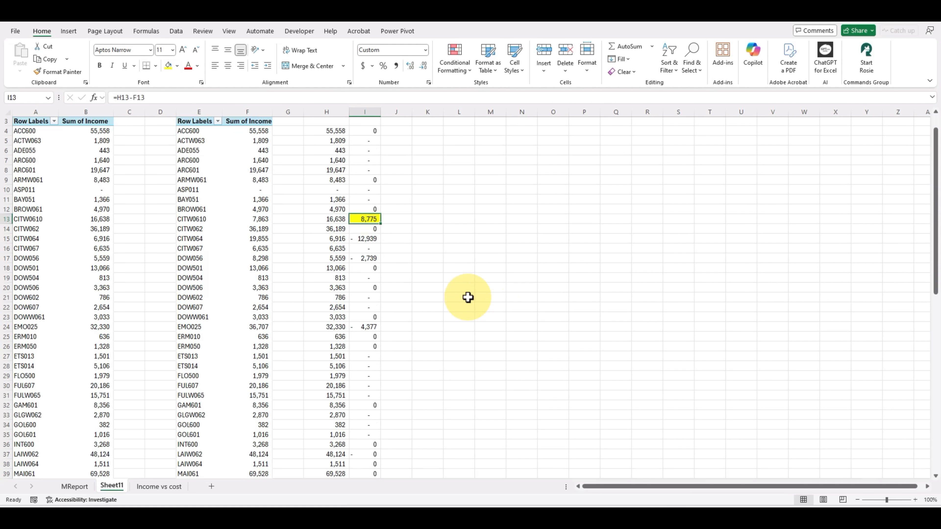
double_click(365, 233)
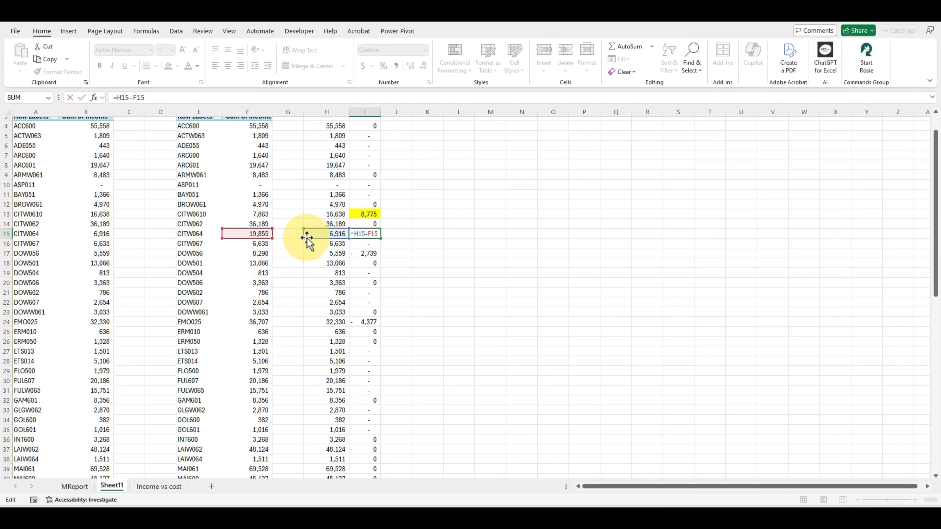
key(Escape)
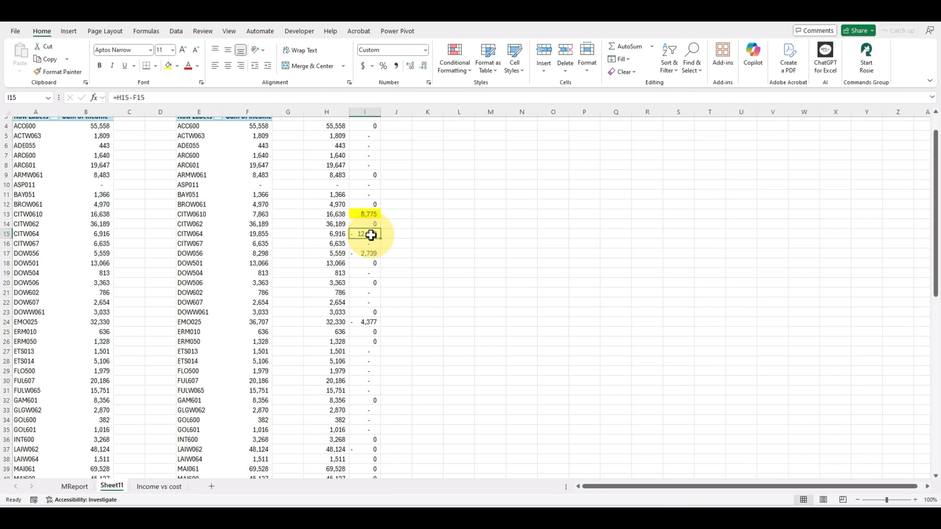
click(168, 66)
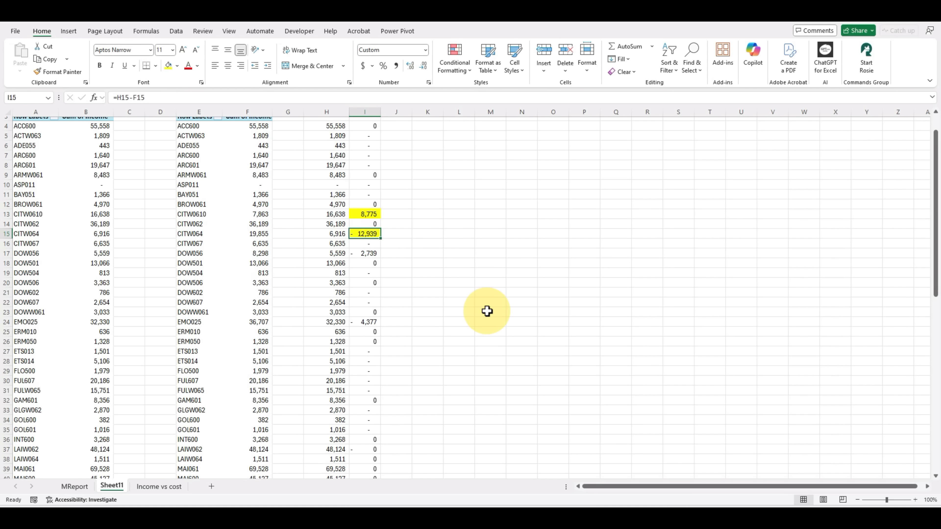
Enter the heading Variance in cell I3 above the difference column
scroll(486, 311, up, 1)
click(362, 145)
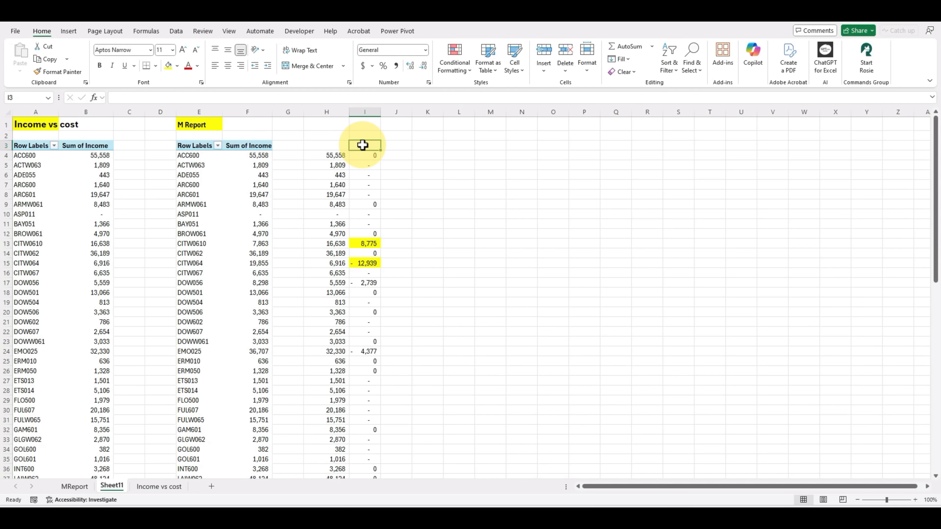
text(Variance)
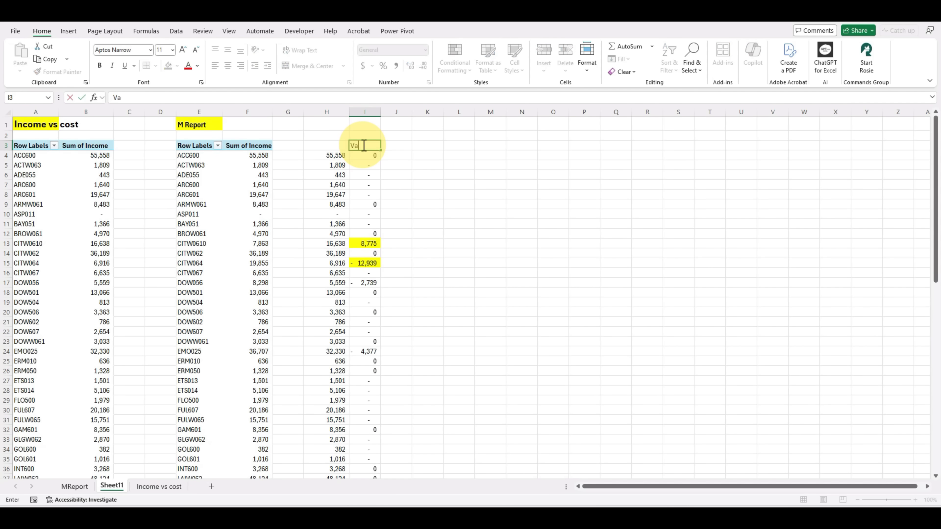